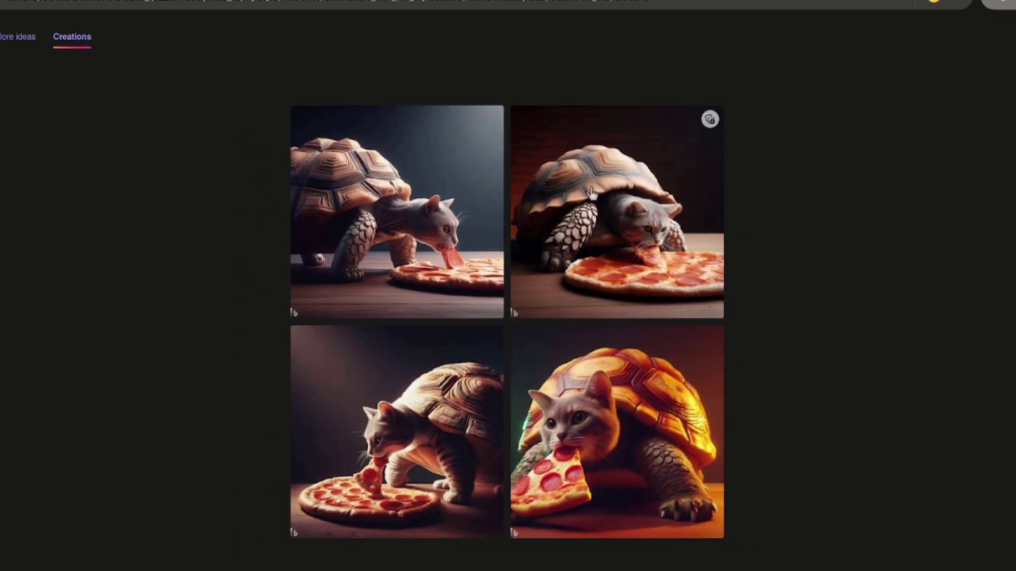
Open the top-right cat-turtle eating pizza image to see its full prompt
left_click(611, 169)
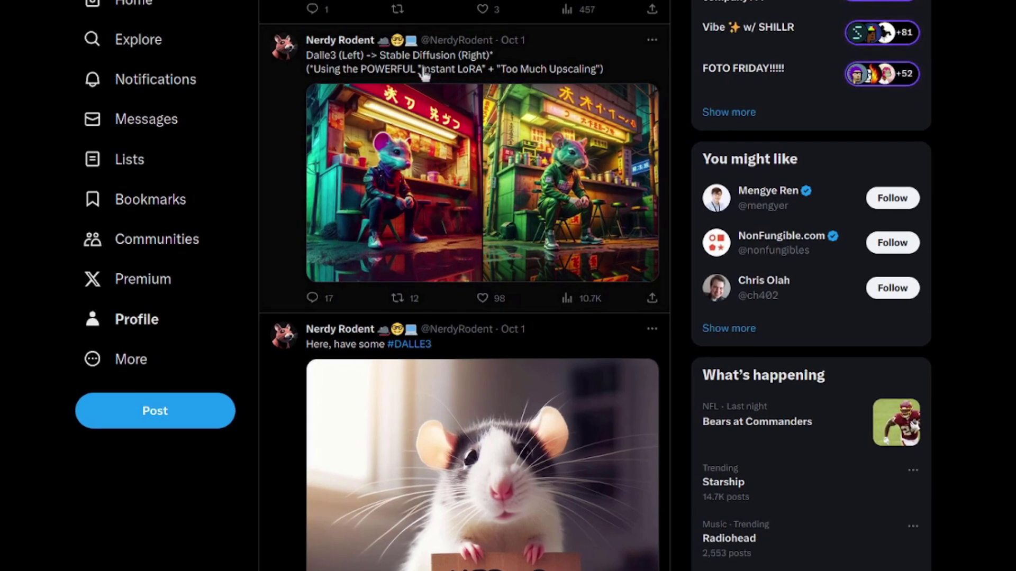
Open the X post comparing a DALL-E 3 rodent with its Stable Diffusion remake
left_click(424, 73)
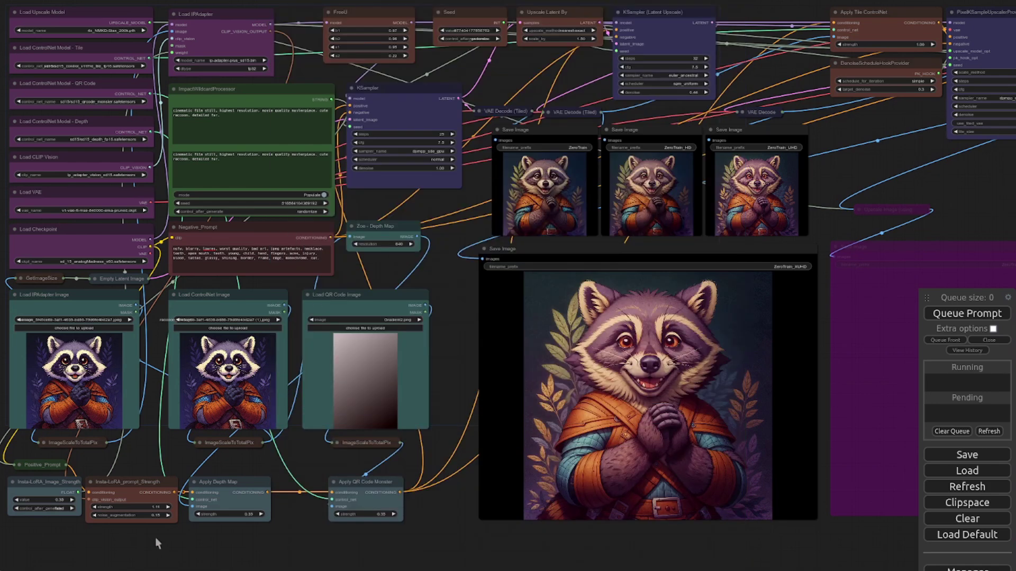
left_click_drag(174, 559, 389, 529)
scroll(388, 529, "up", 10)
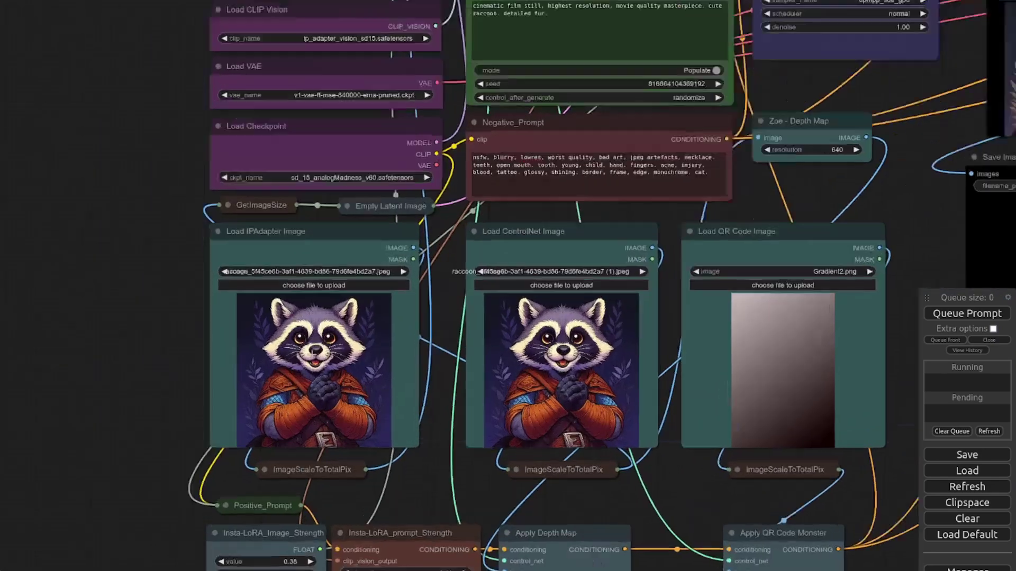
scroll(314, 358, "up", 3)
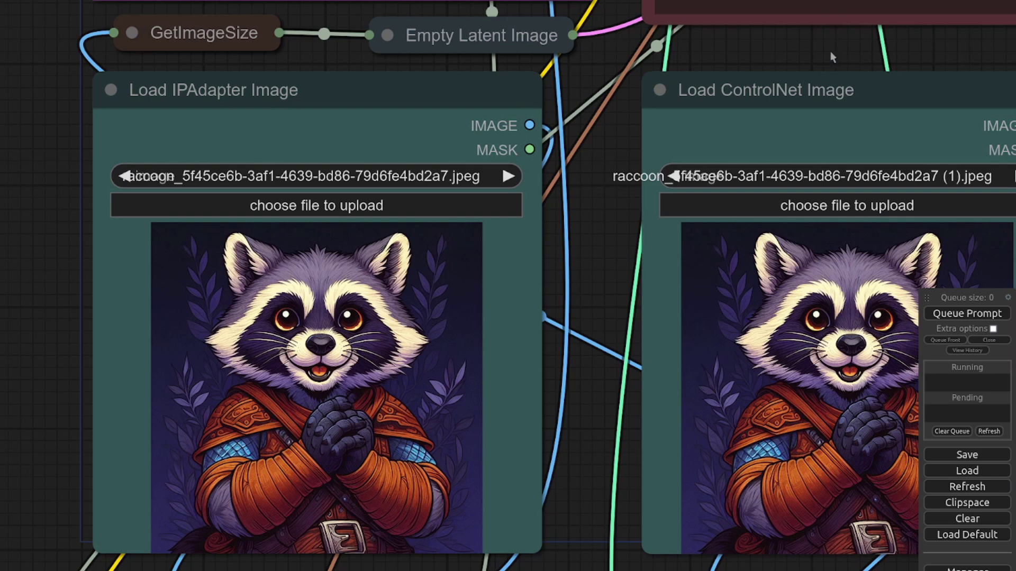
left_click_drag(815, 48, 477, 14)
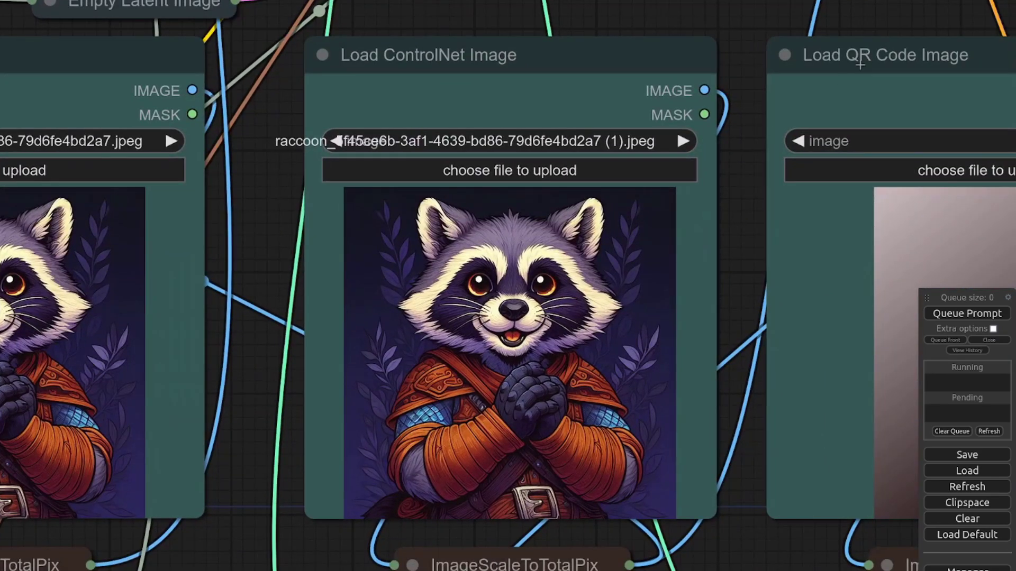
left_click_drag(918, 8, 562, 17)
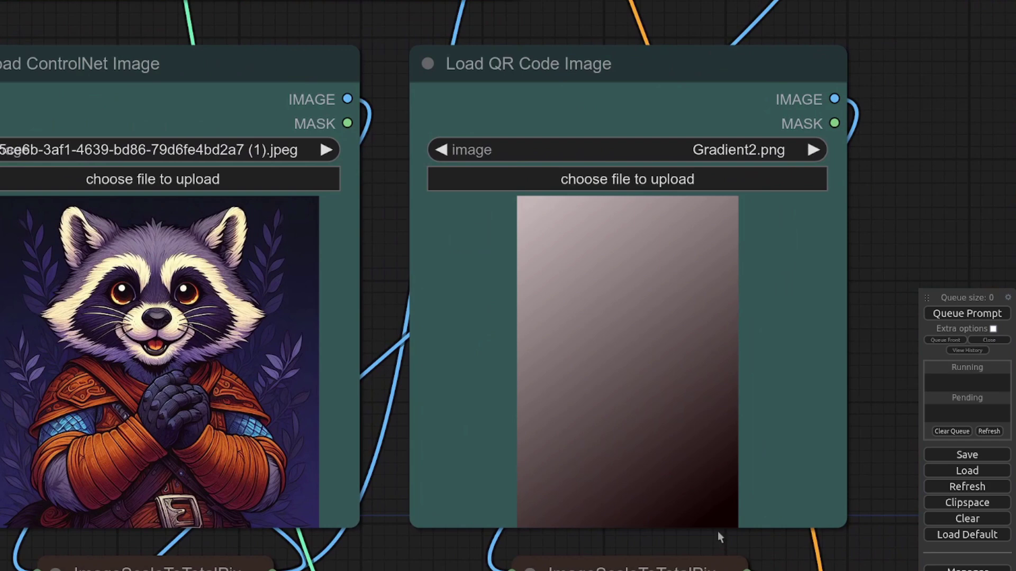
left_click_drag(892, 16, 993, 438)
left_click_drag(716, 198, 793, 383)
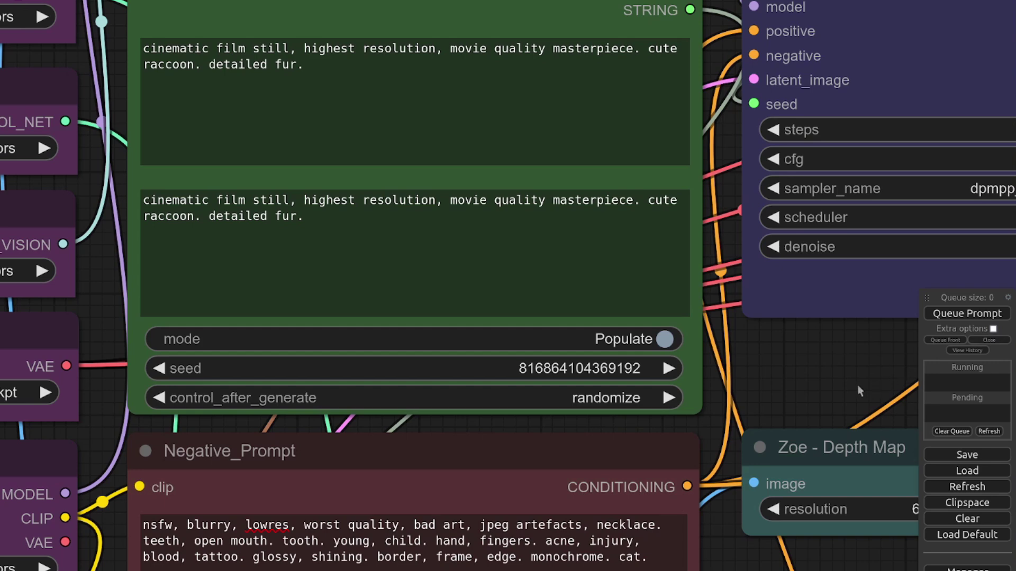
scroll(614, 394, "down", 5)
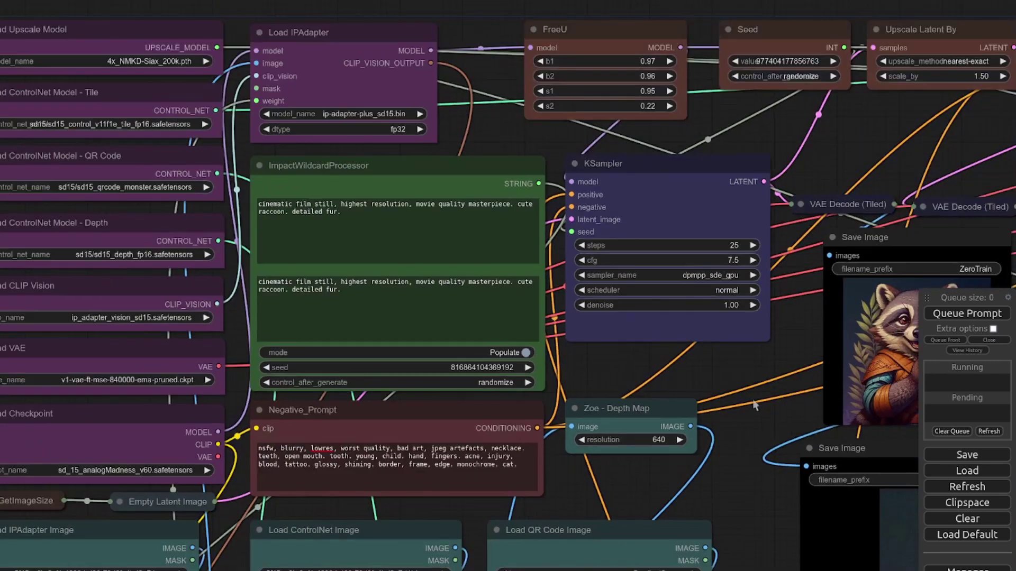
left_click_drag(755, 405, 284, 179)
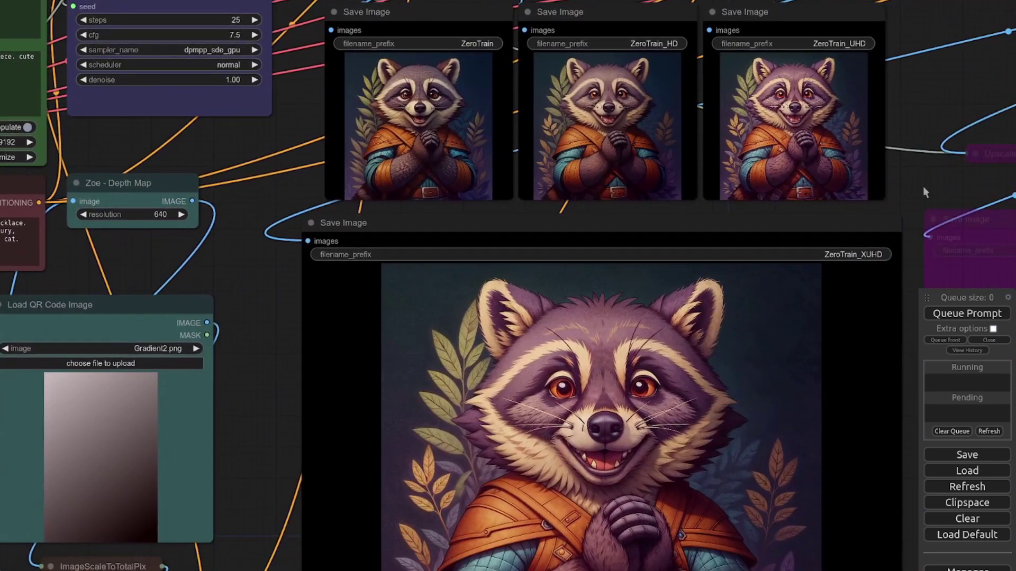
left_click_drag(923, 186, 902, 60)
scroll(256, 347, "up", 1)
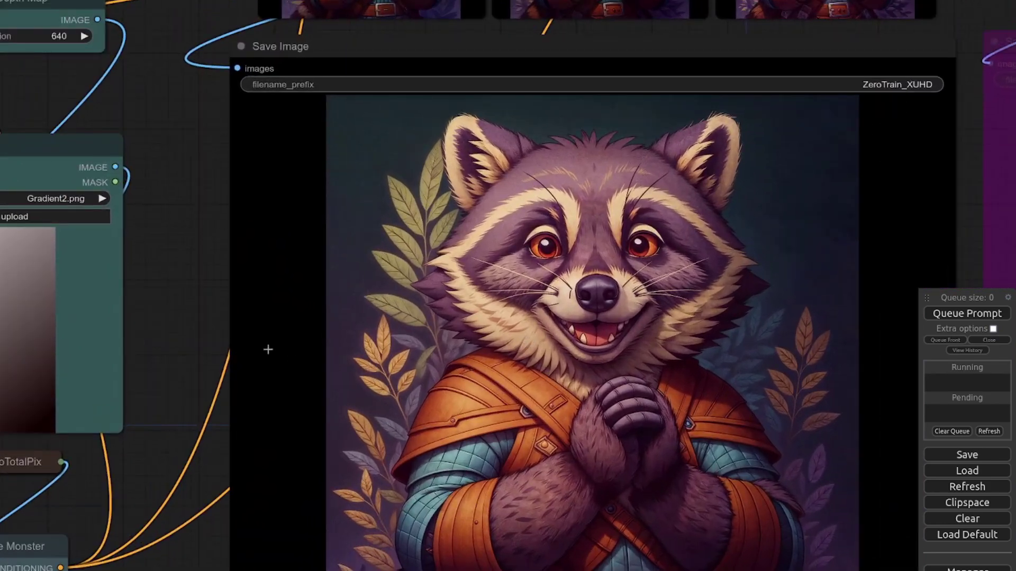
scroll(201, 332, "up", 1)
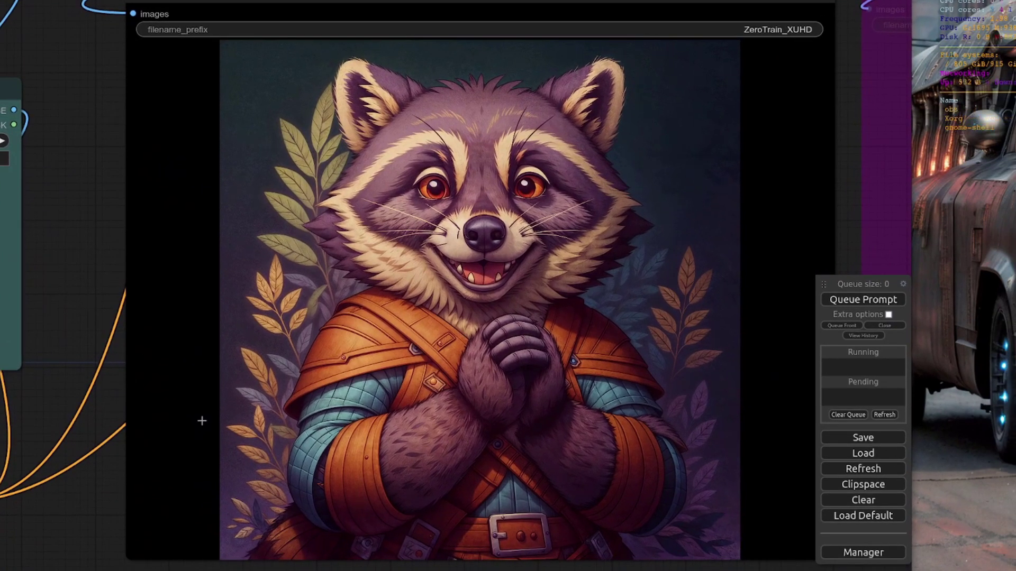
scroll(201, 421, "down", 3)
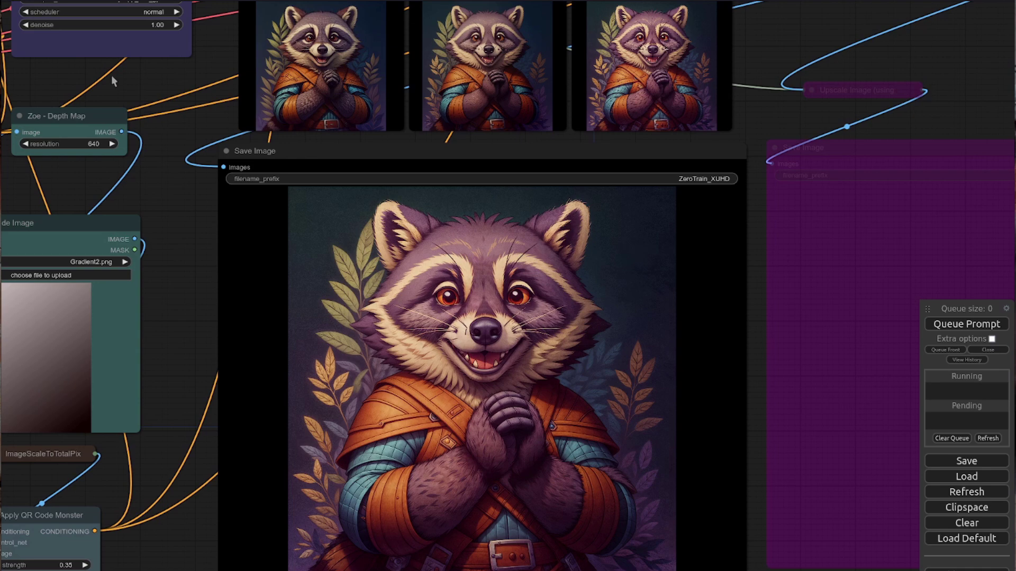
left_click_drag(222, 119, 757, 344)
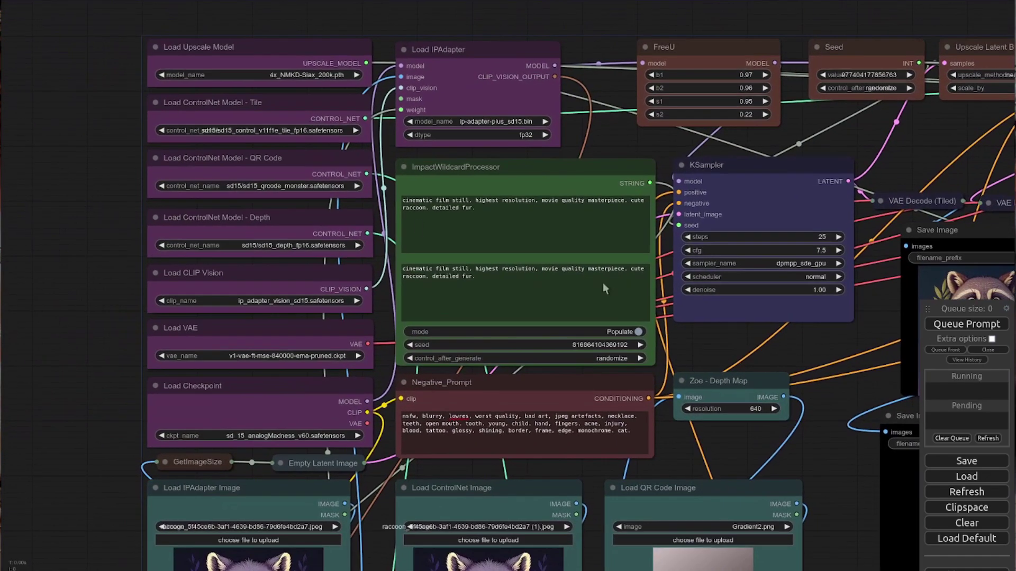
scroll(183, 130, "up", 5)
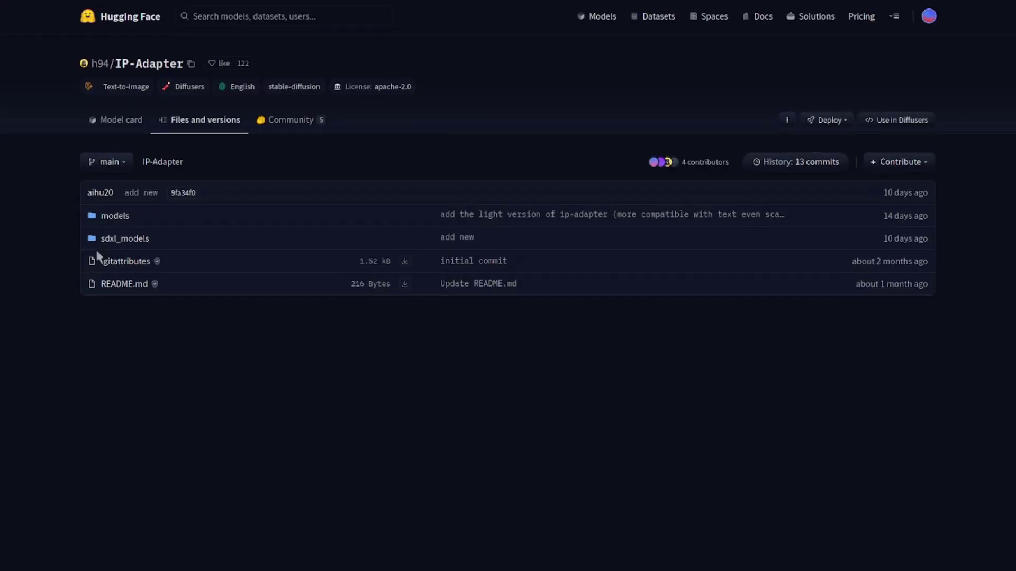
Browse sdxl_models, return to the IP-Adapter repo root, and enter the models folder
left_click(78, 261)
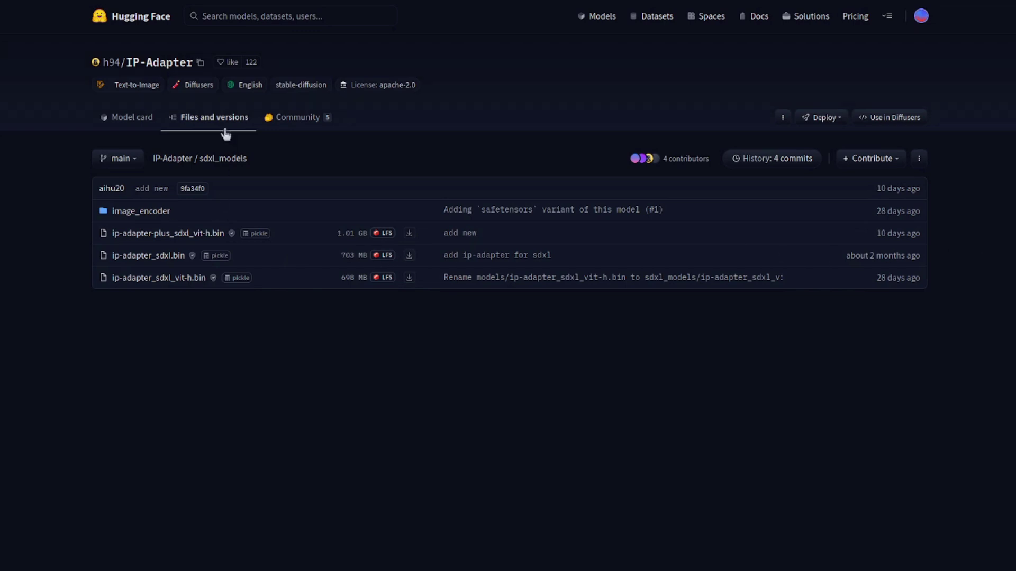
left_click(169, 165)
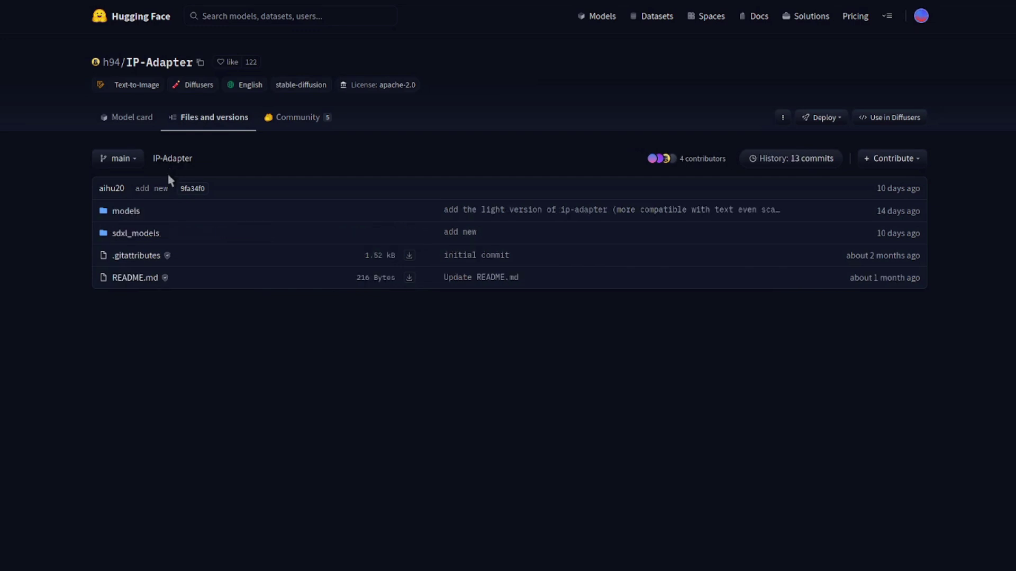
left_click(131, 212)
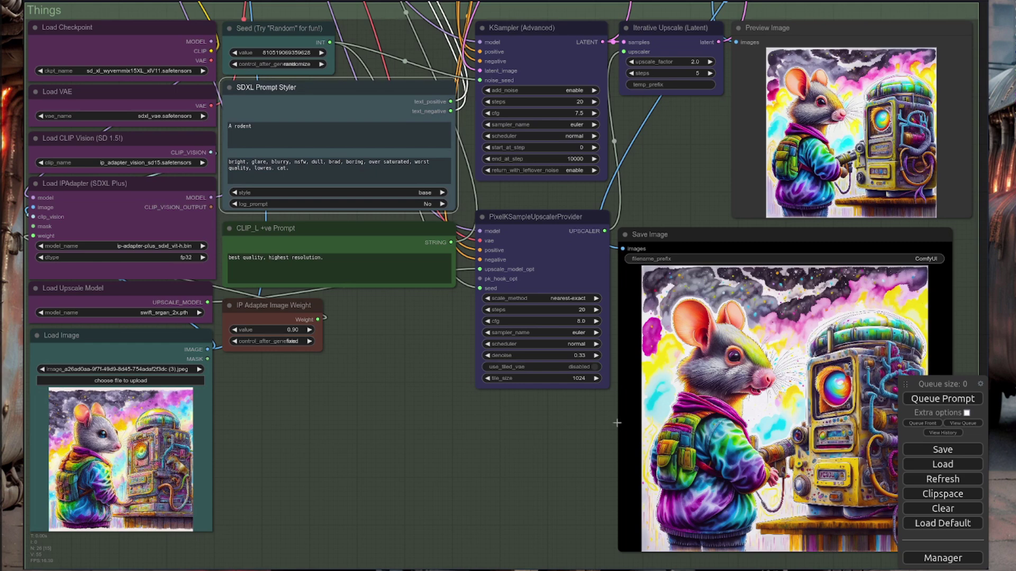
Pan and zoom to compare the rodent input with its saved and preview results
left_click_drag(601, 425, 347, 370)
scroll(550, 318, "up", 6)
scroll(551, 318, "up", 2)
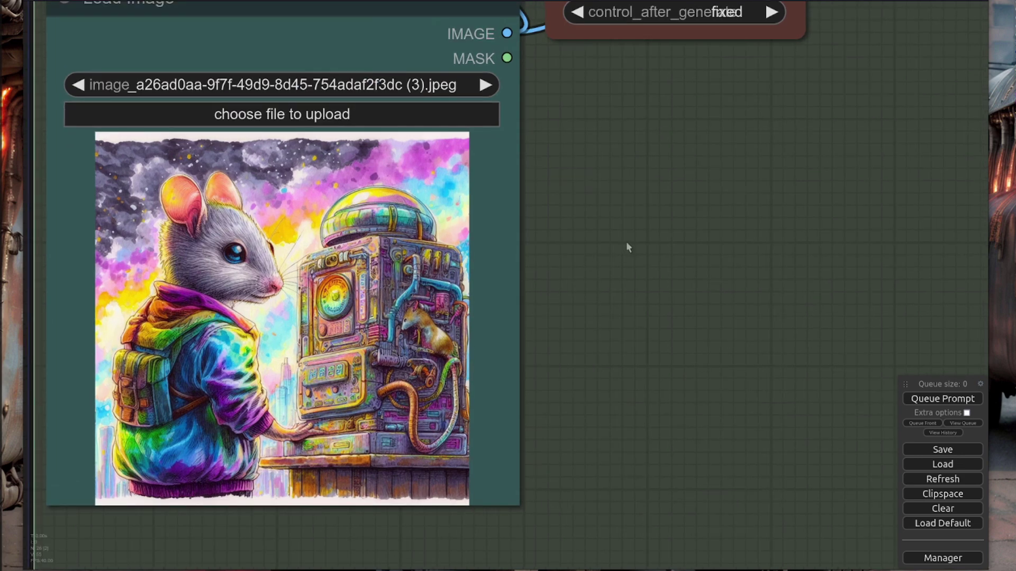
scroll(626, 243, "down", 2)
scroll(719, 246, "down", 4)
left_click_drag(921, 221, 548, 440)
scroll(550, 424, "down", 3)
left_click_drag(802, 143, 379, 260)
scroll(627, 264, "up", 5)
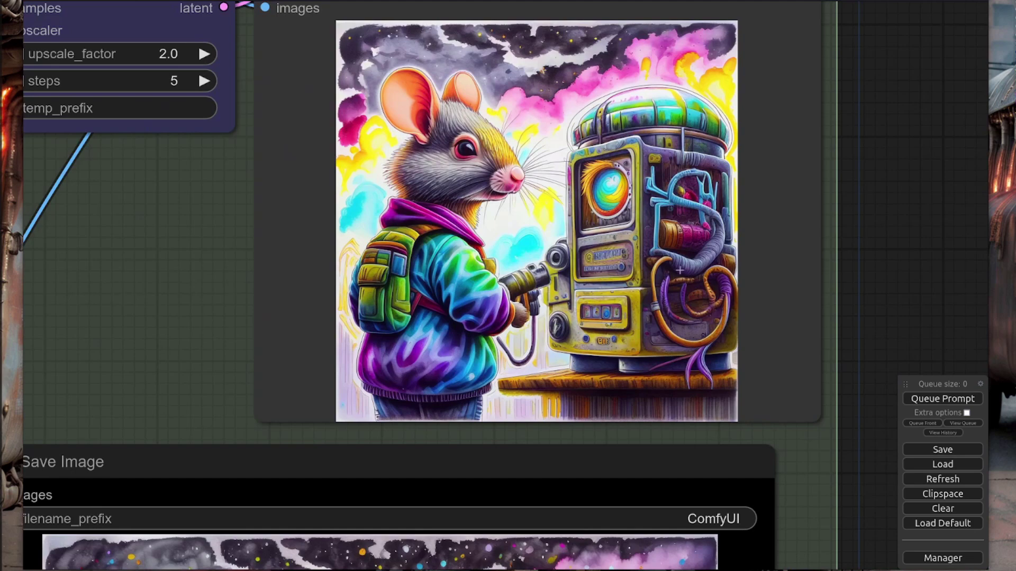
scroll(211, 283, "down", 3)
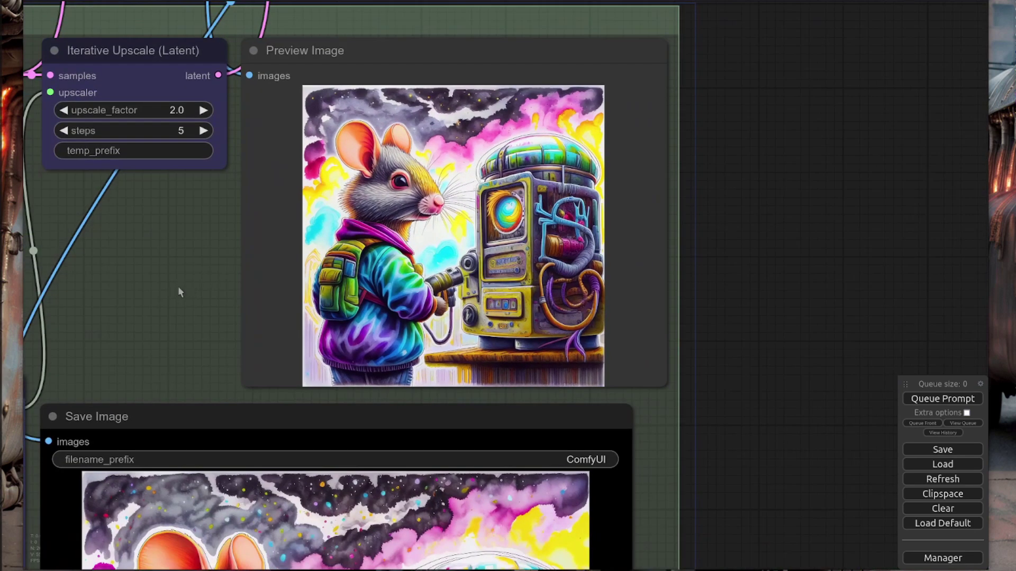
Inspect the sampler and upscaler settings beside the saved output, then reframe the workflow
left_click_drag(176, 285, 303, 232)
scroll(395, 169, "down", 3)
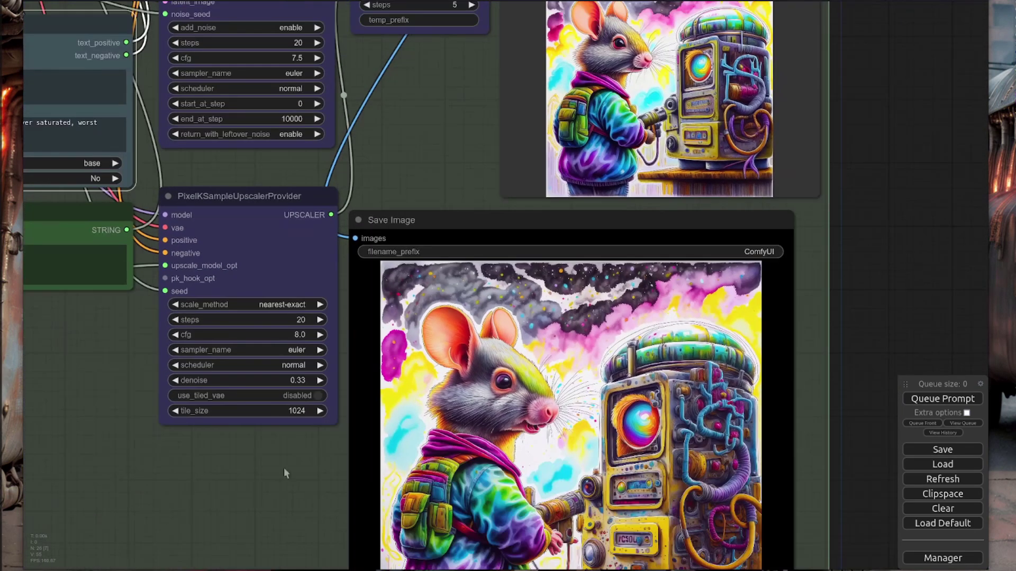
left_click_drag(276, 475, 371, 412)
scroll(490, 296, "down", 2)
left_click_drag(303, 421, 475, 468)
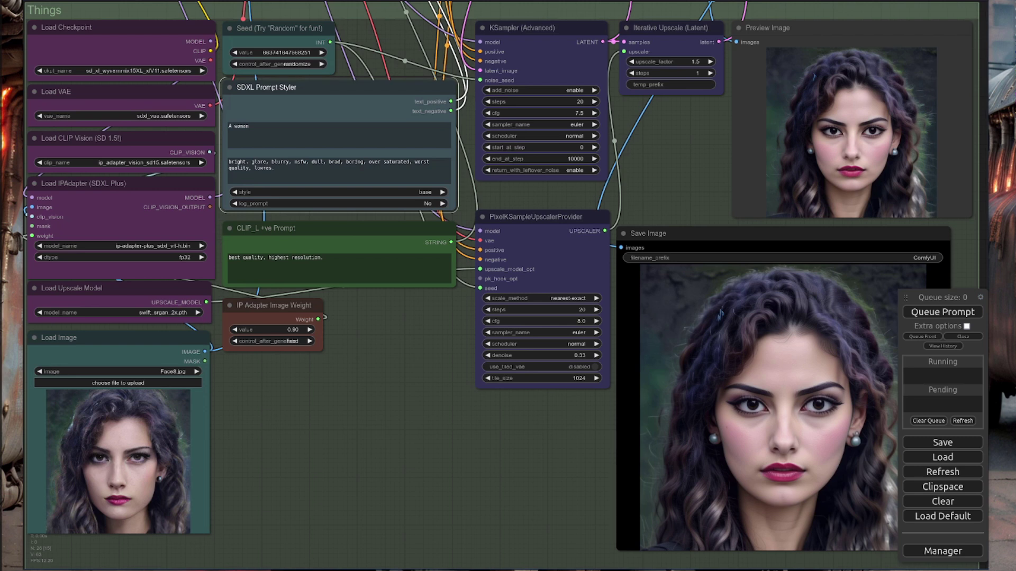
Load the blonde Face12.jpg portrait, run the workflow, and inspect the styler and upscaler nodes
left_click_drag(156, 459, 131, 462)
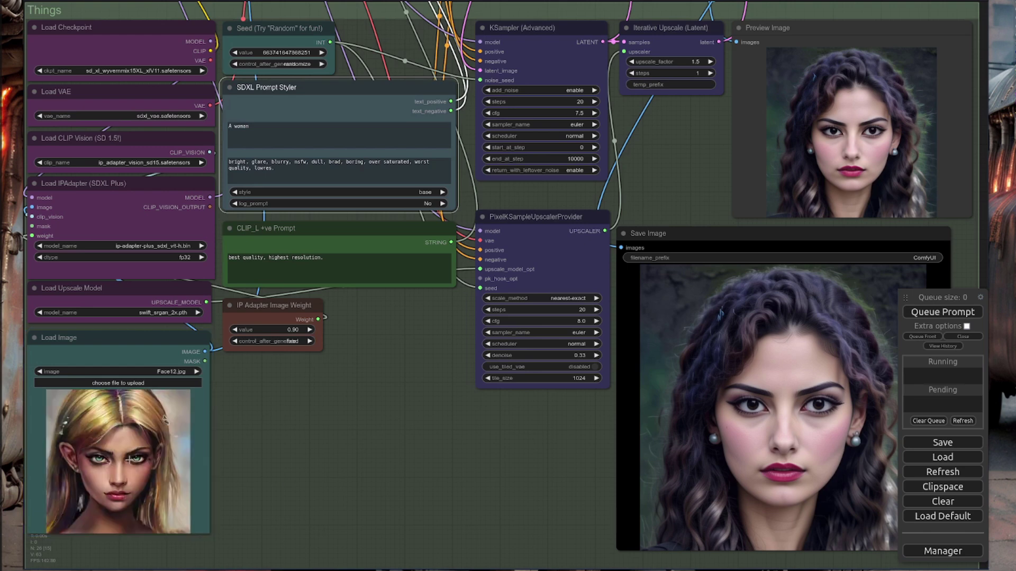
left_click(934, 313)
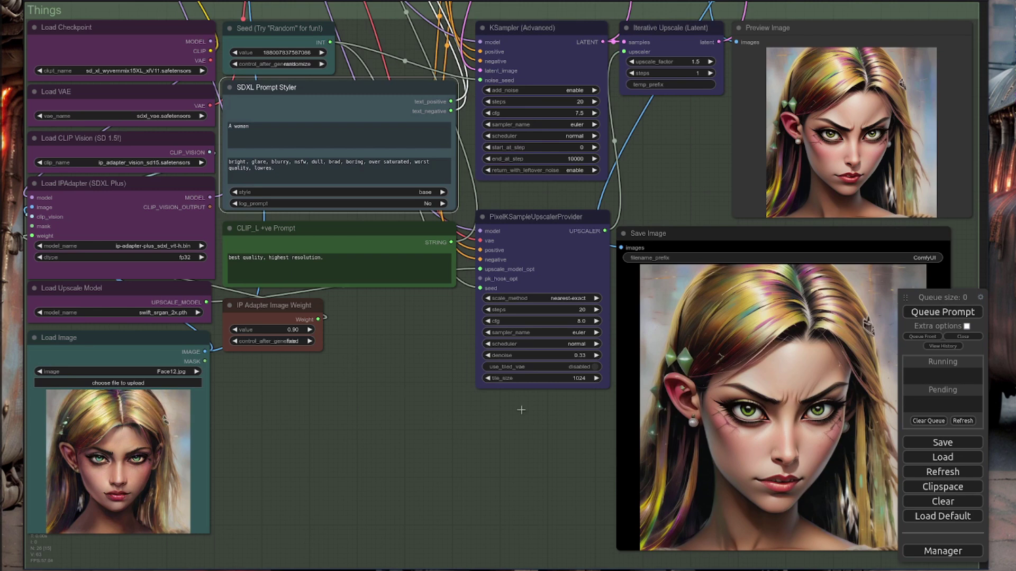
left_click_drag(329, 464, 643, 363)
scroll(476, 372, "up", 8)
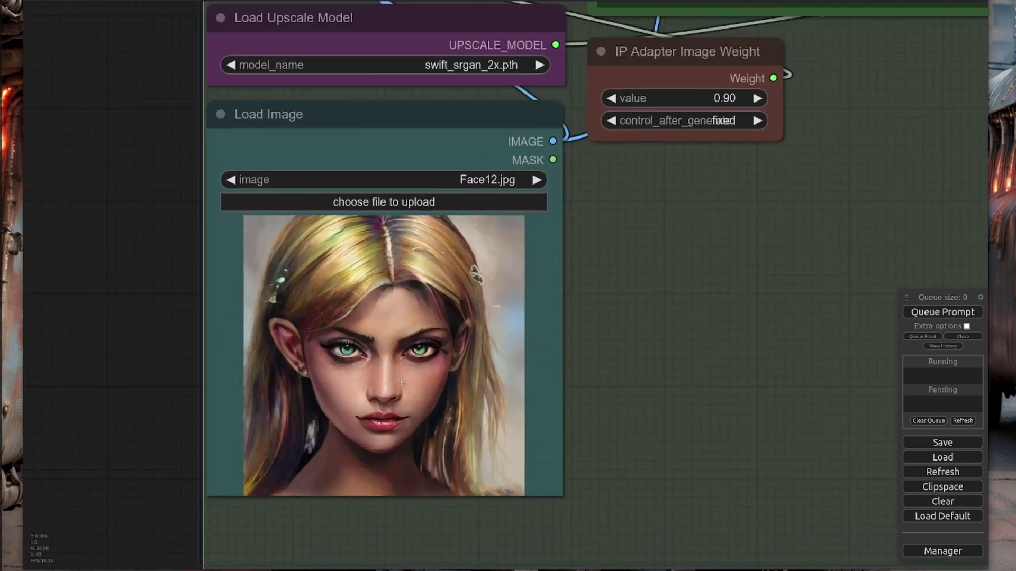
scroll(401, 382, "up", 1)
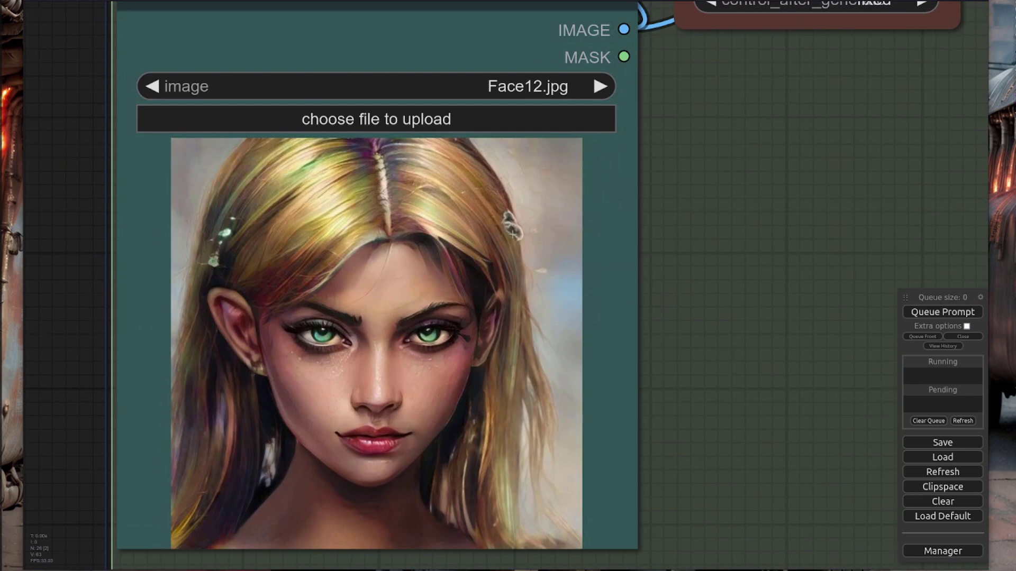
scroll(765, 224, "down", 3)
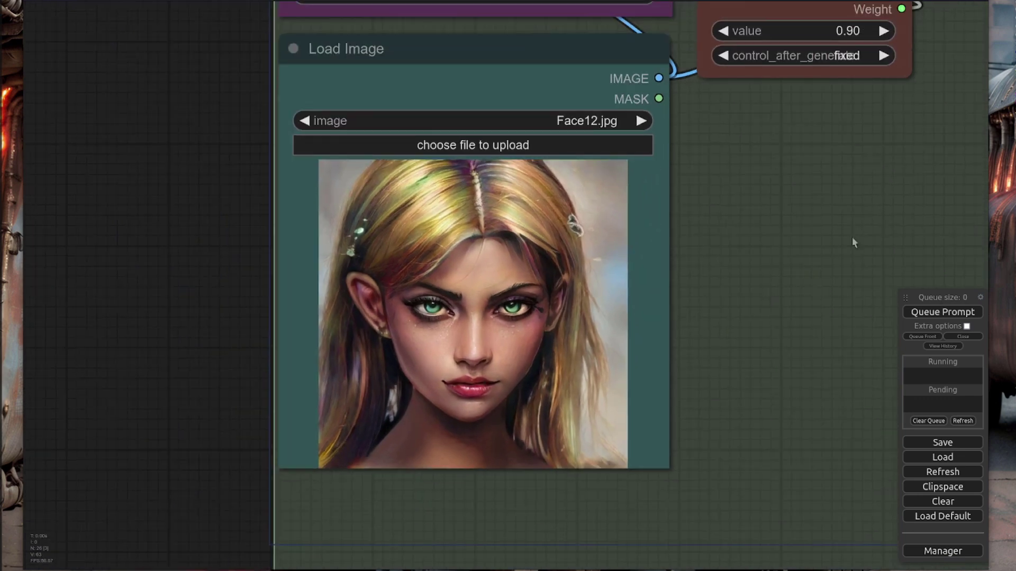
left_click_drag(821, 273, 277, 568)
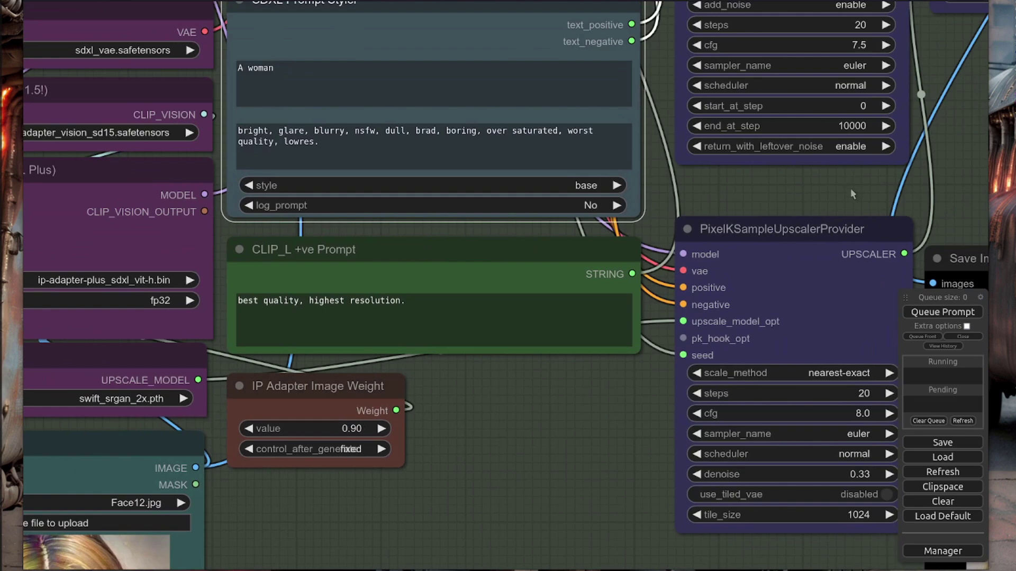
left_click_drag(849, 188, 343, 301)
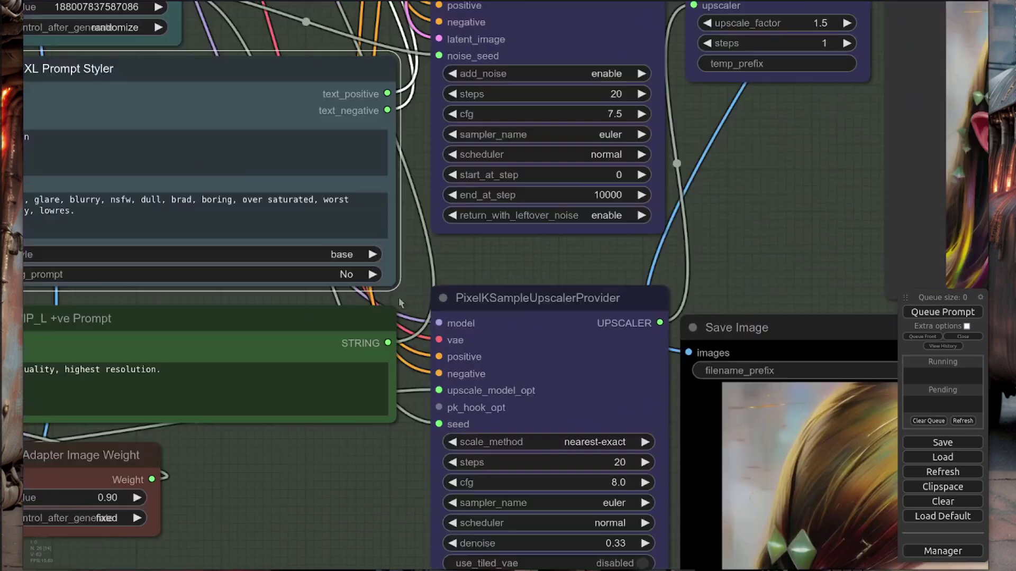
left_click_drag(910, 182, 532, 236)
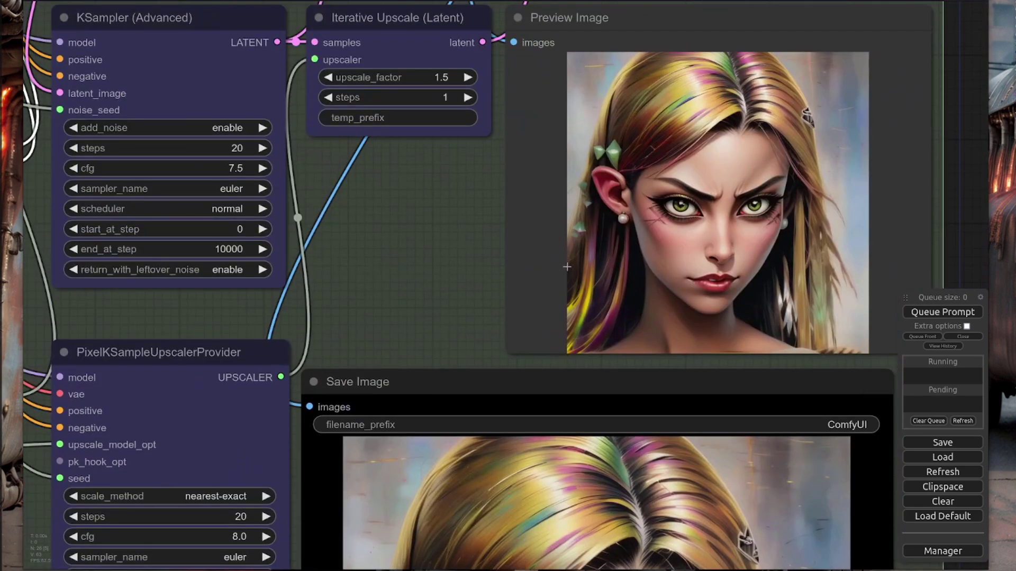
Review the full saved portrait, then drop in the red-haired Face14 (1).jpg as reference
scroll(437, 300, "down", 2)
left_click_drag(433, 297, 564, 14)
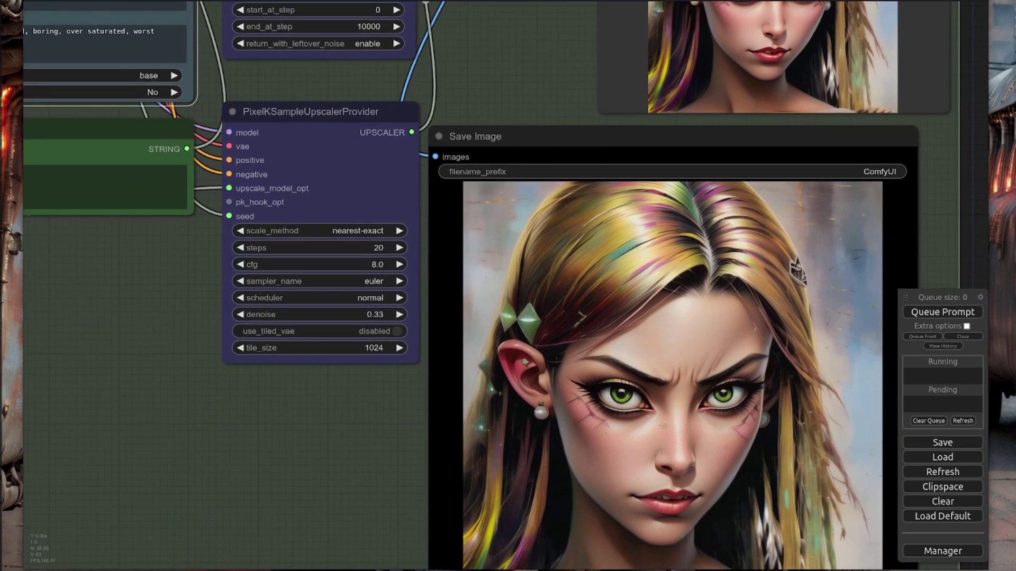
scroll(391, 455, "down", 1)
scroll(391, 456, "left", 3)
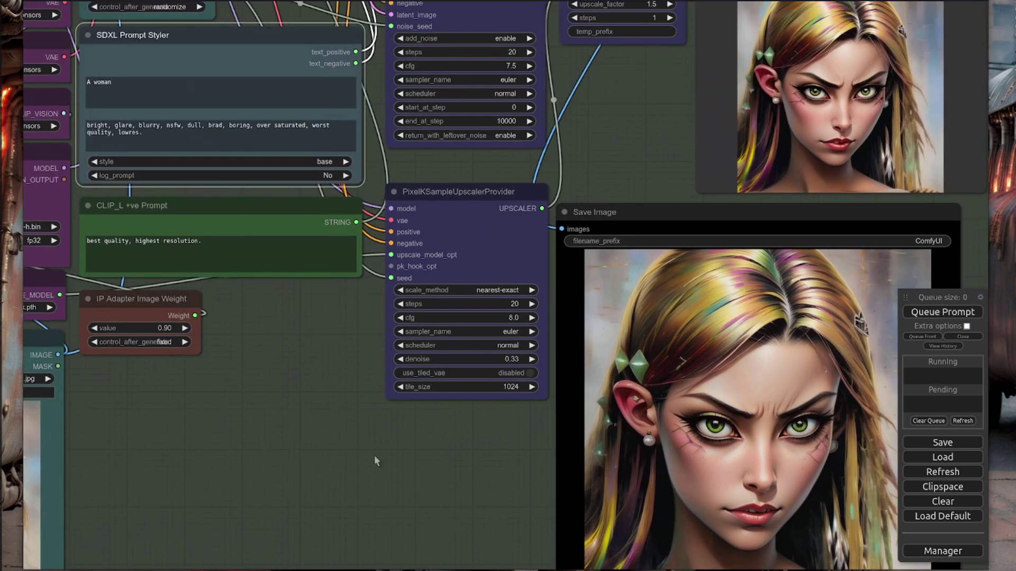
scroll(374, 457, "down", 2)
left_click_drag(374, 450, 364, 458)
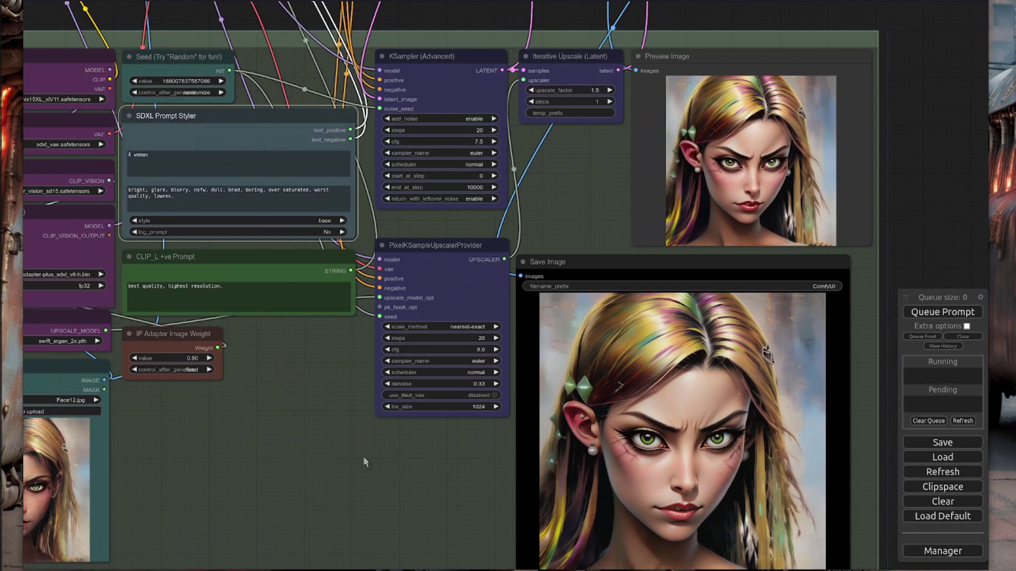
scroll(363, 456, "down", 2)
left_click_drag(994, 212, 146, 412)
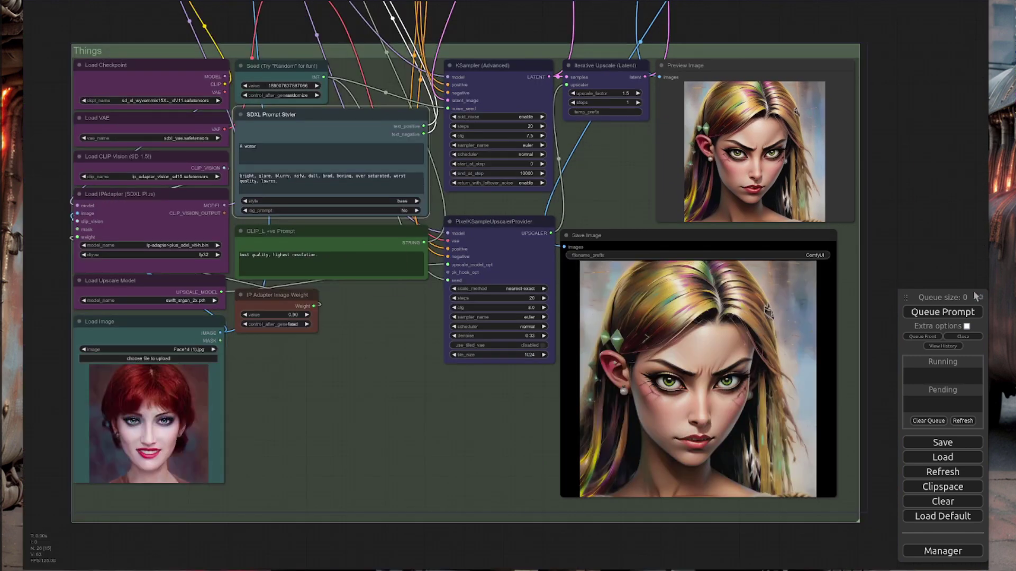
Queue the workflow to generate the red-haired woman's reimagined portrait
left_click(960, 314)
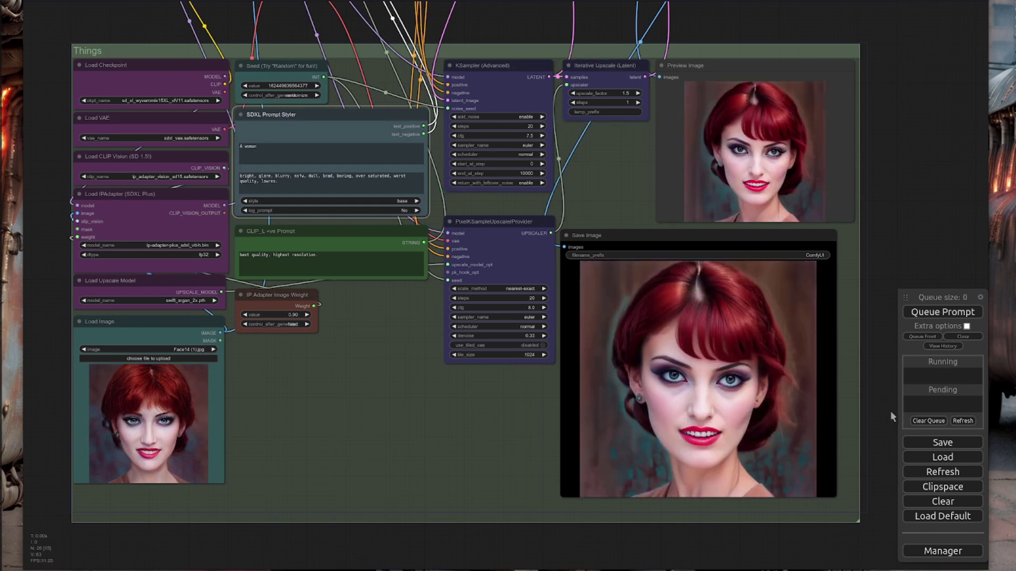
scroll(710, 402, "up", 10)
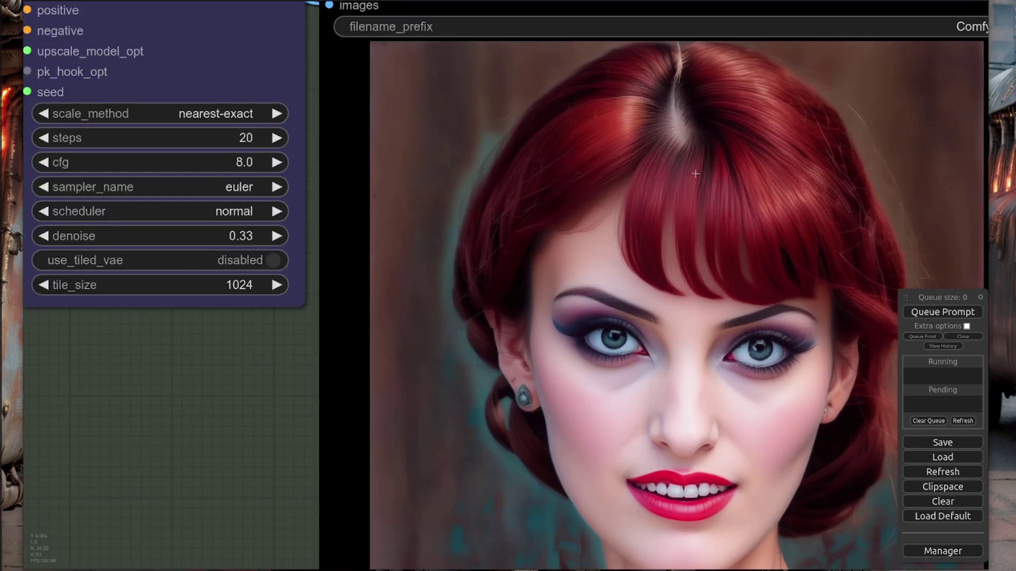
scroll(273, 408, "down", 4)
left_click_drag(273, 409, 455, 569)
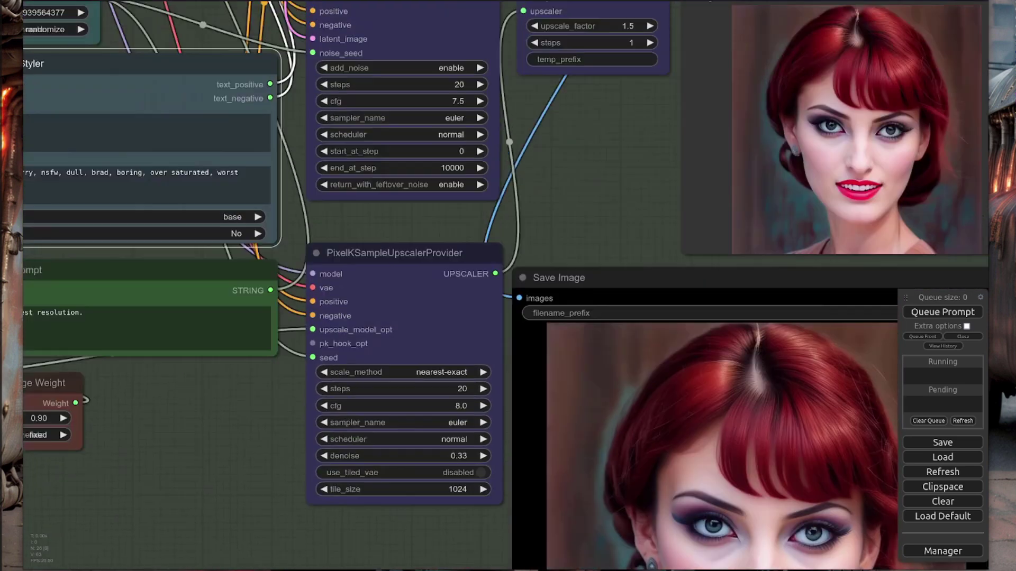
left_click_drag(629, 152, 633, 220)
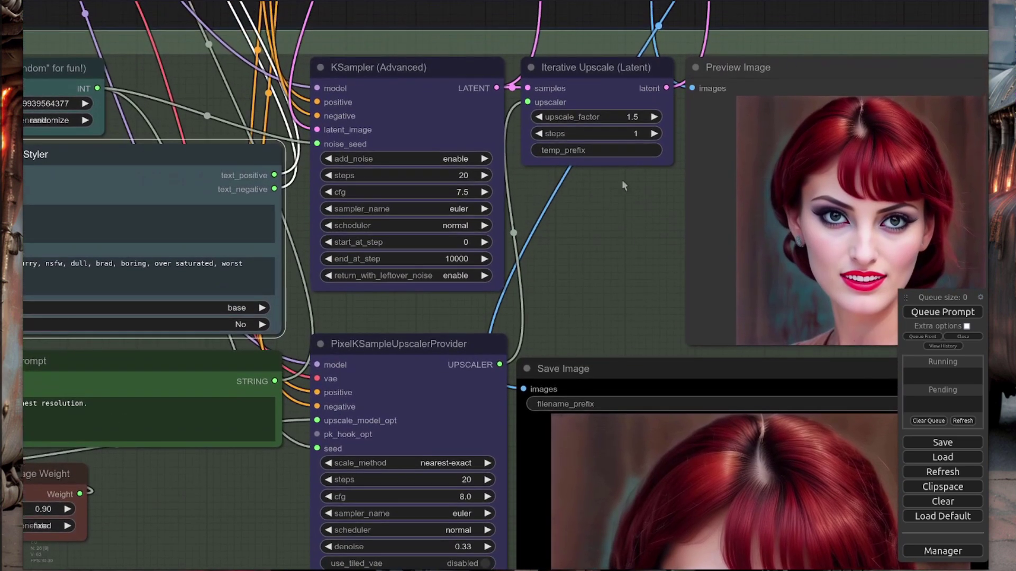
Try other Iterative Upscale step counts, then leave steps at 1
left_click(653, 134)
left_click(653, 133)
left_click(541, 134)
left_click(541, 134)
scroll(688, 184, "down", 2)
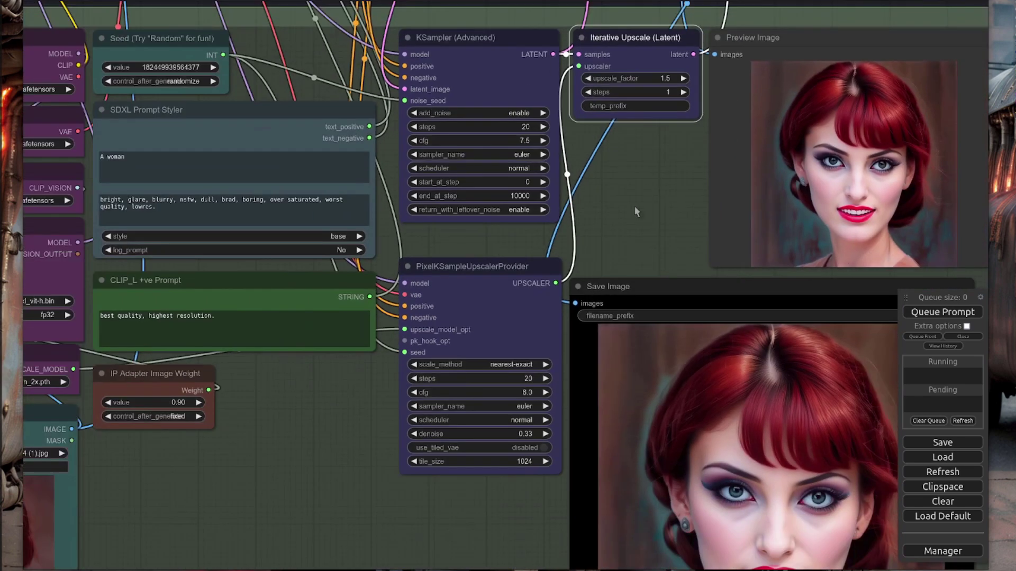
left_click_drag(634, 205, 868, 229)
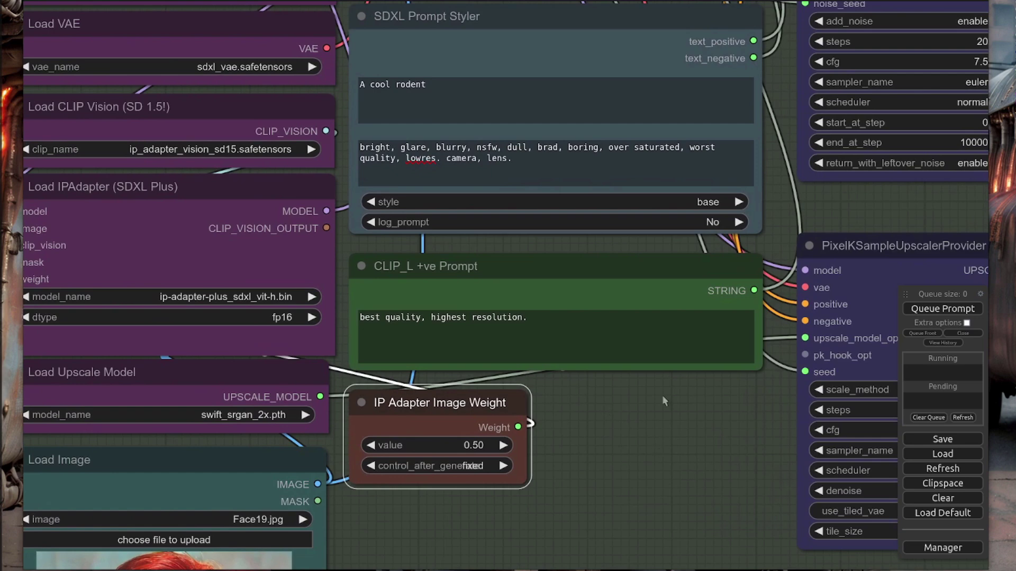
Inspect the Face19.jpg reference and the saved pointy-eared, red-haired output
left_click_drag(663, 367, 654, 253)
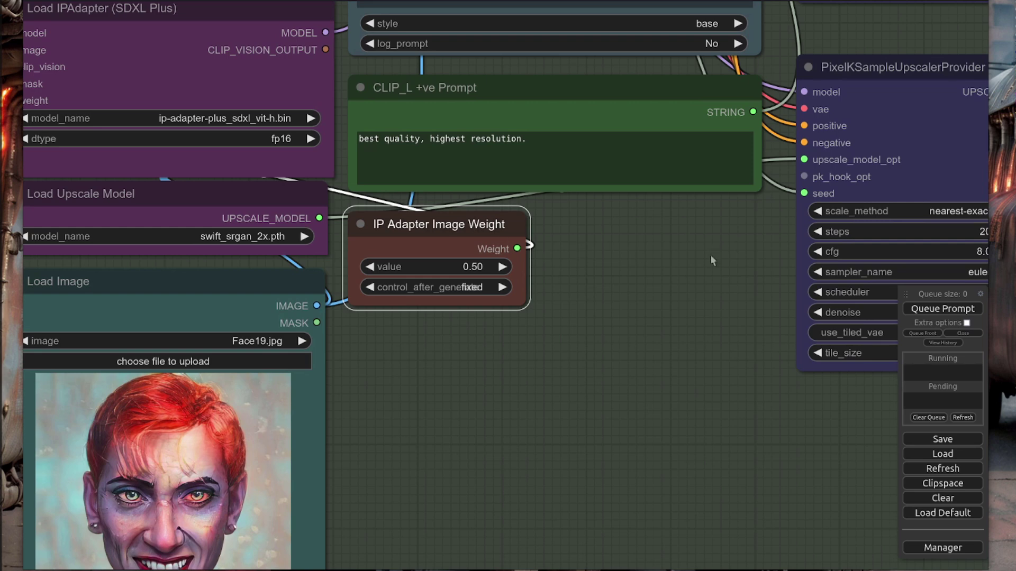
scroll(709, 255, "down", 5)
left_click_drag(710, 255, 223, 216)
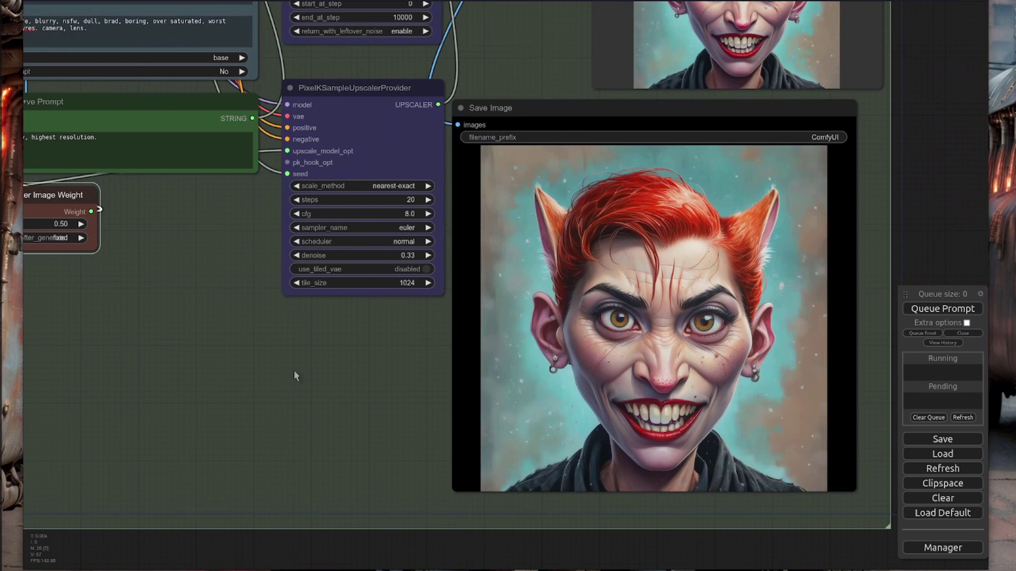
Set the IP Adapter image weight to 0.33 and queue the workflow
left_click_drag(224, 286, 582, 385)
left_click(406, 321)
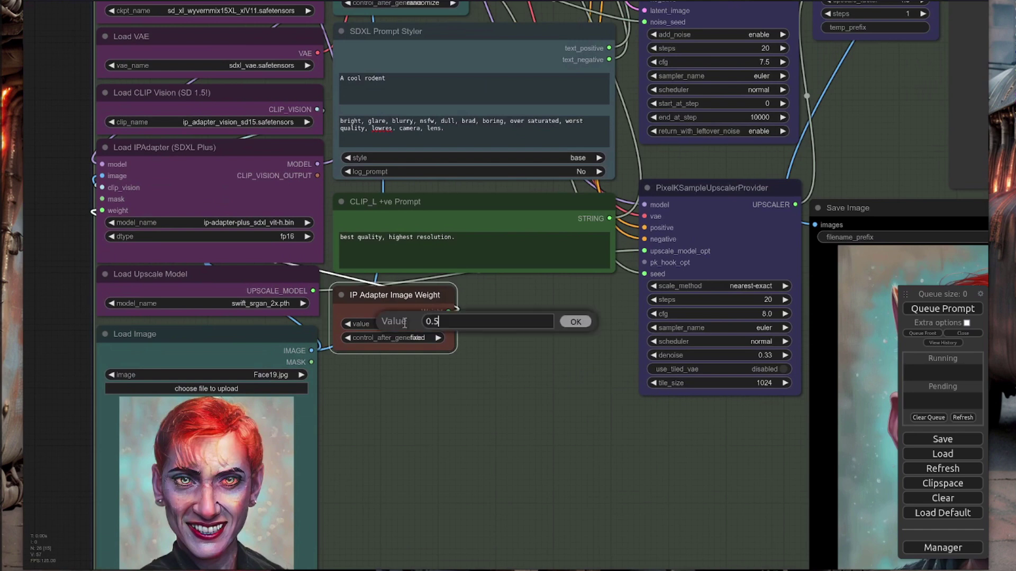
key("BackSpace")
type("333")
key("Return")
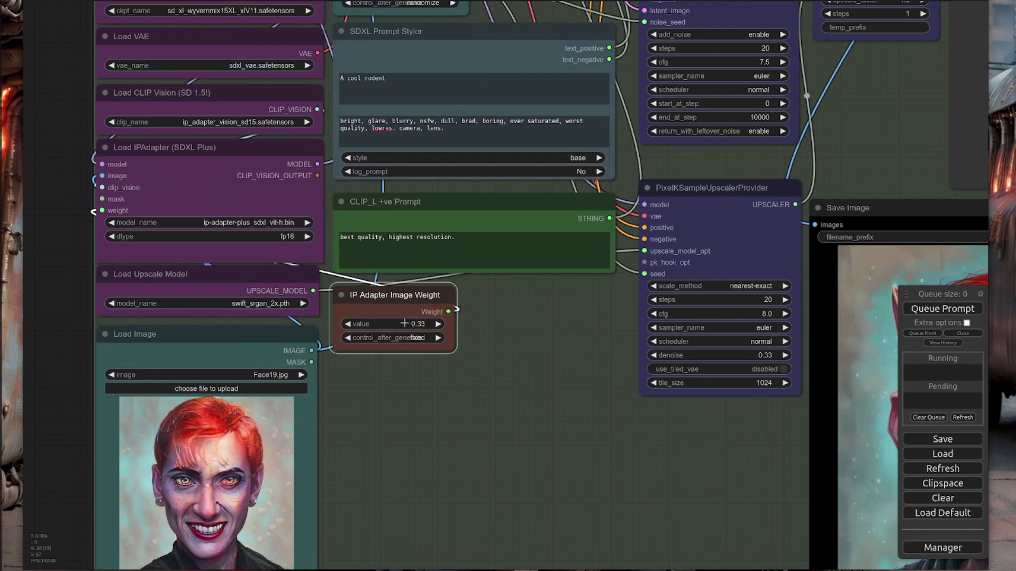
left_click(956, 307)
Review the resulting watercolour rat-in-jacket portrait in the output previews
scroll(621, 201, "down", 2)
scroll(660, 148, "down", 3)
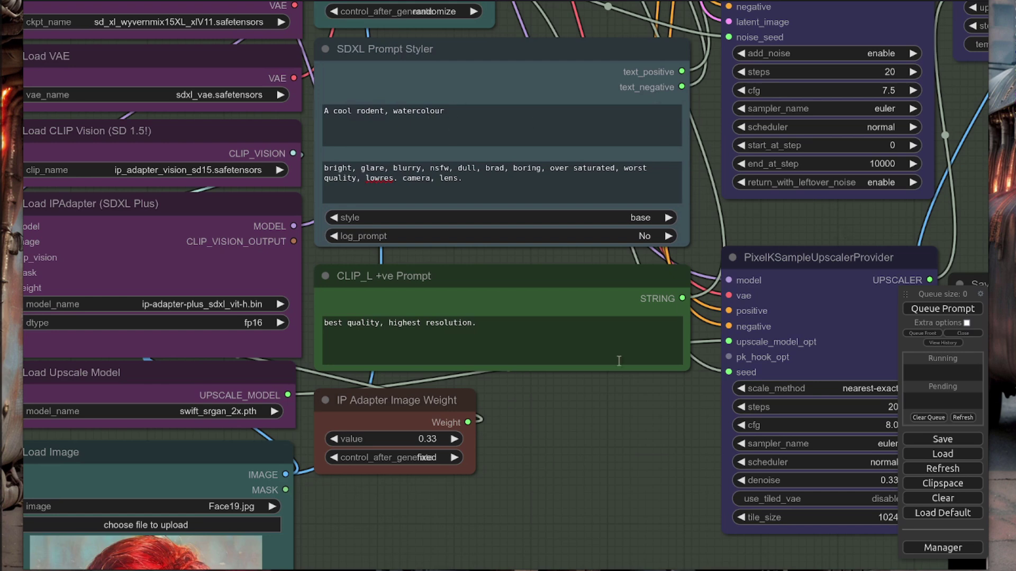
scroll(585, 449, "down", 6)
left_click_drag(587, 445, 128, 255)
scroll(154, 347, "up", 3)
left_click_drag(132, 175, 131, 101)
scroll(323, 308, "up", 3)
left_click_drag(324, 306, 191, 290)
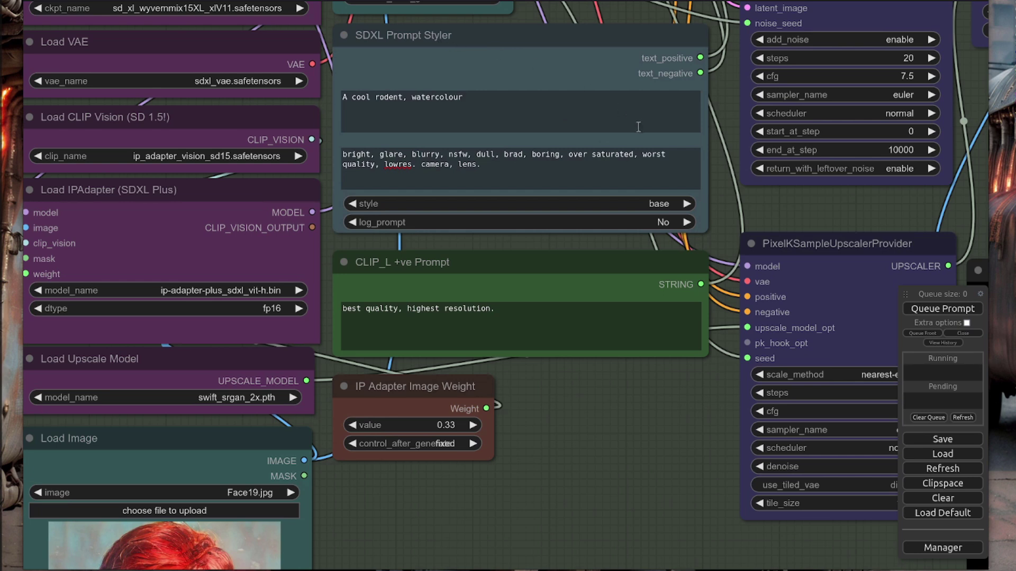
Remove 'watercolour' from the prompt, choose the papercraft-flat papercut style, and generate
left_click(437, 100)
double_click(436, 99)
key("BackSpace")
key("BackSpace")
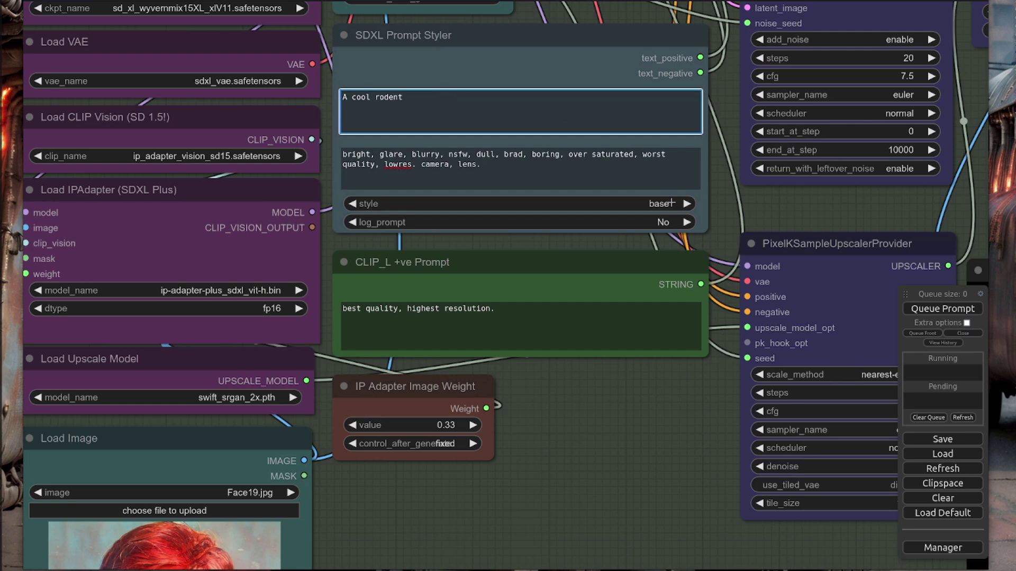
left_click(669, 203)
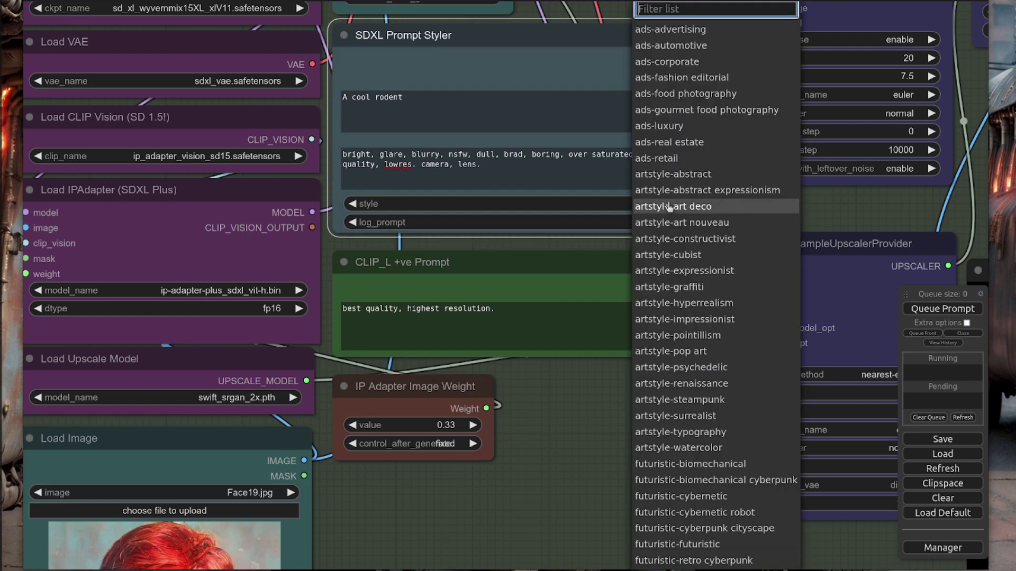
type("fla")
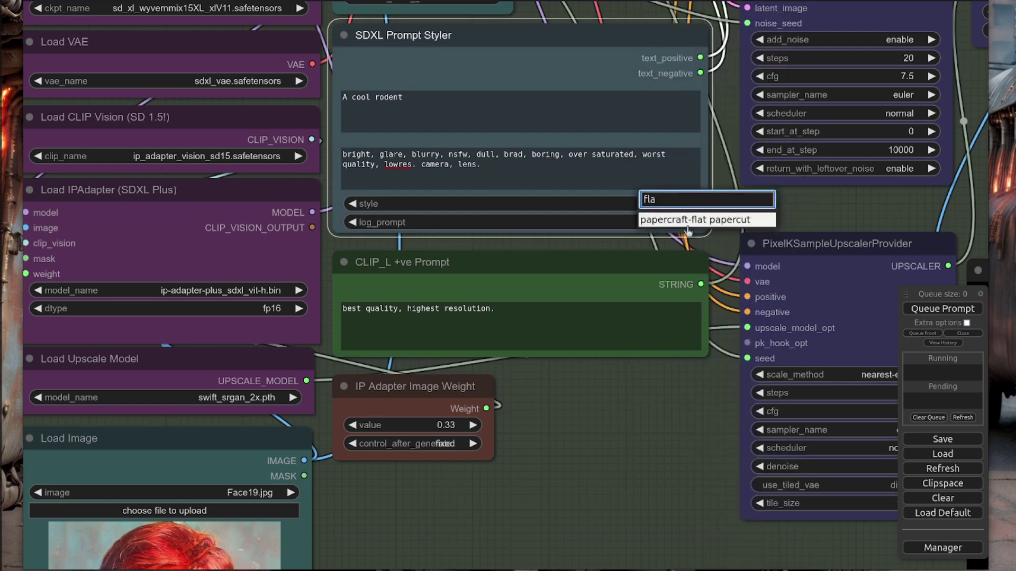
left_click(687, 224)
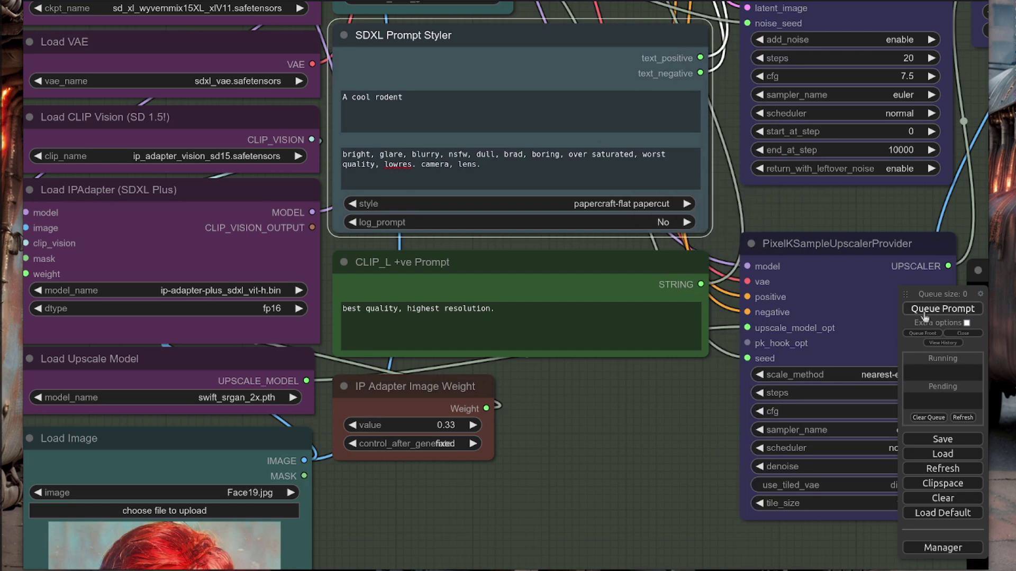
left_click(924, 312)
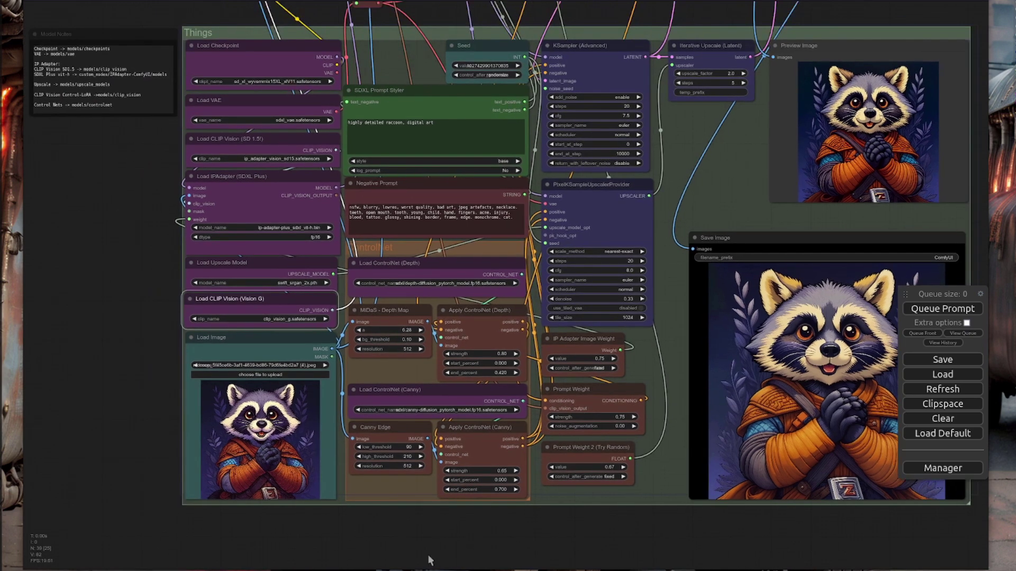
scroll(457, 413, "up", 10)
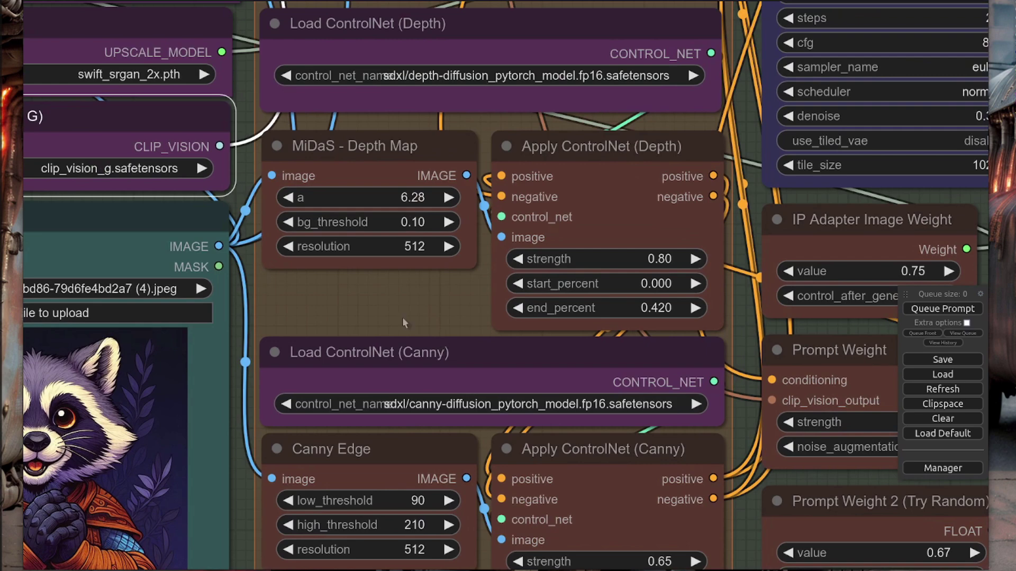
left_click_drag(306, 288, 420, 299)
left_click_drag(598, 336, 880, 362)
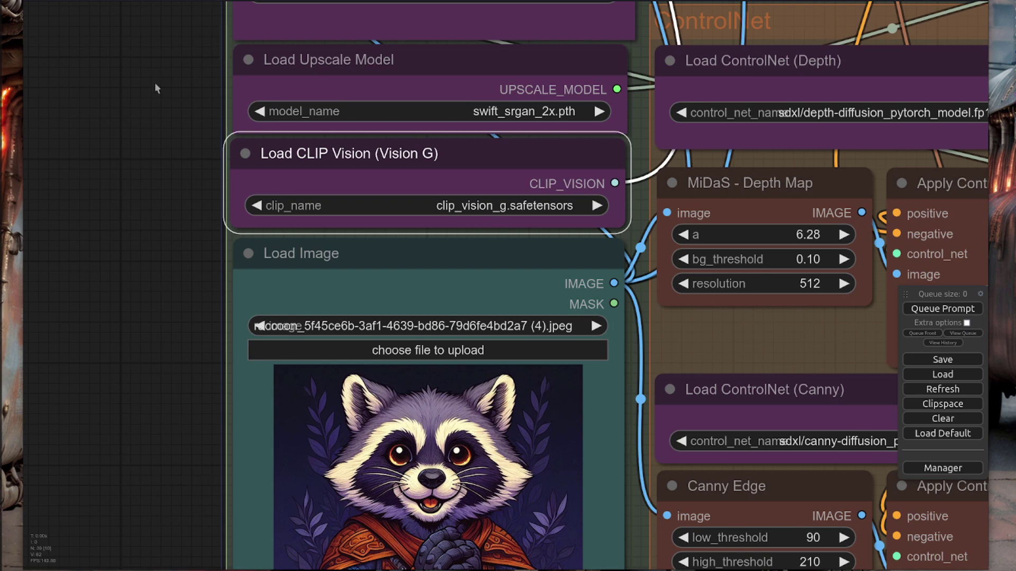
left_click_drag(154, 99, 110, 385)
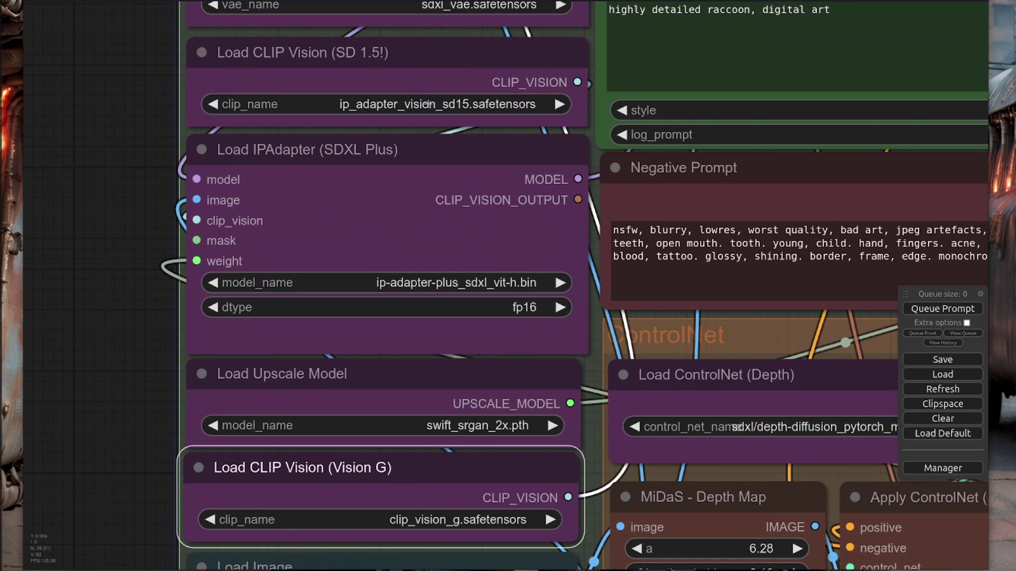
scroll(341, 301, "down", 3)
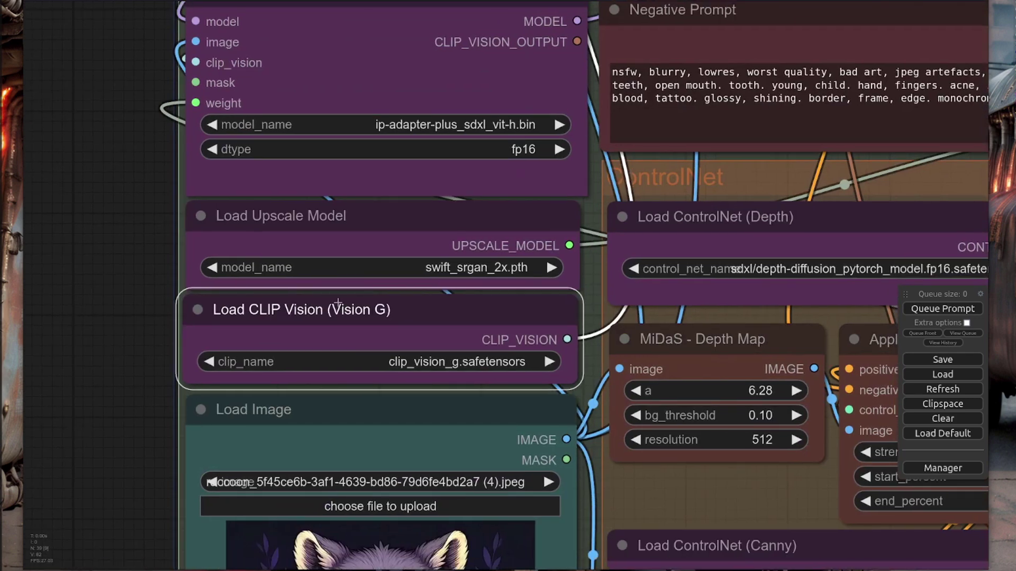
scroll(77, 363, "down", 5)
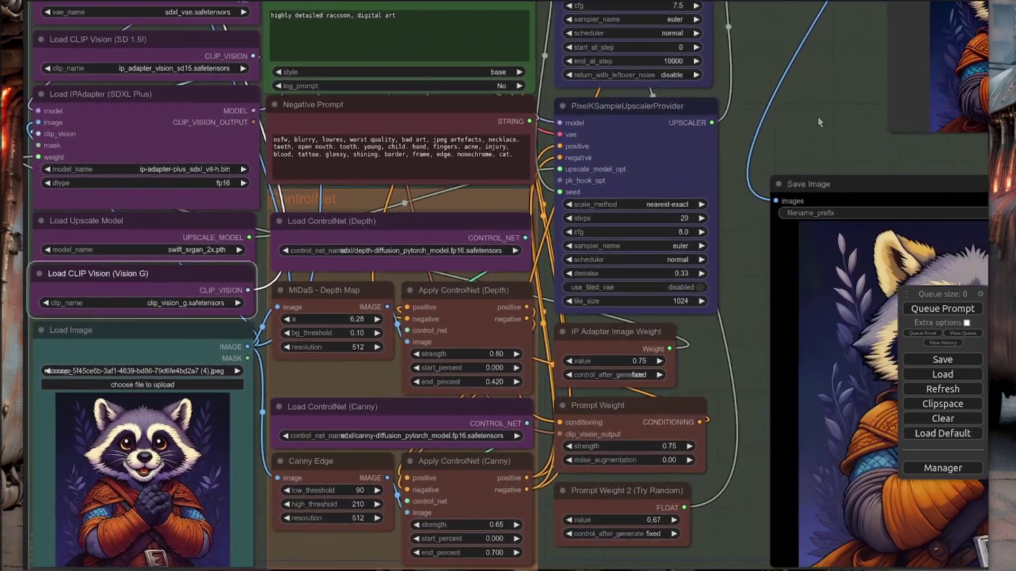
left_click_drag(820, 116, 476, 253)
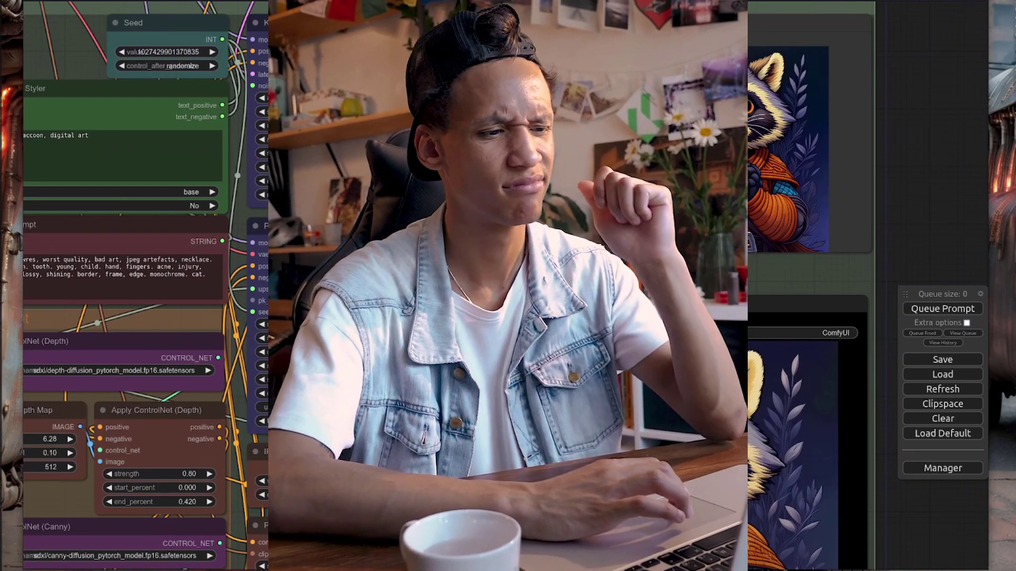
Pan and zoom to examine the saved raccoon image and its reference
scroll(772, 45, "down", 2)
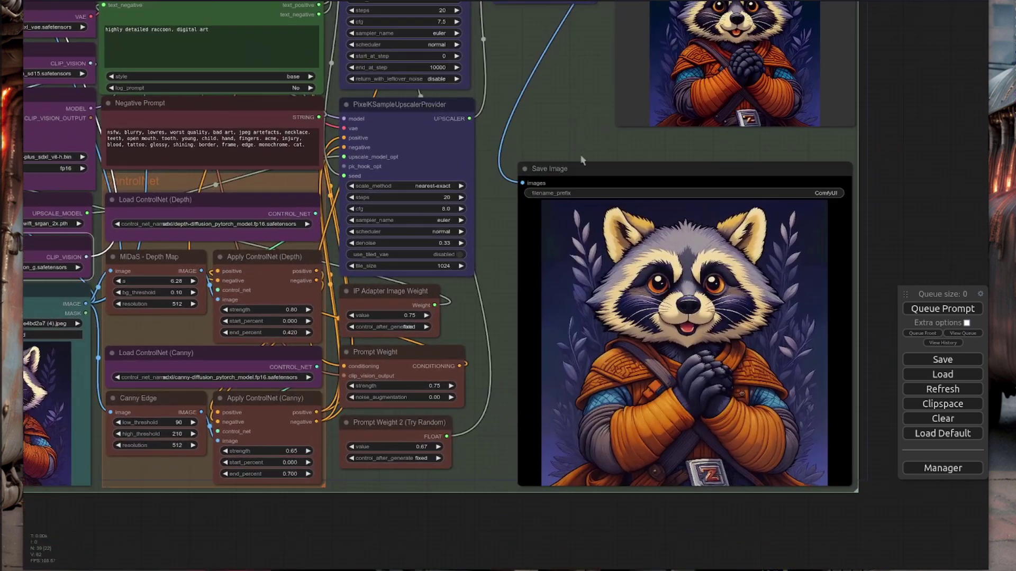
scroll(580, 154, "up", 4)
left_click_drag(461, 315, 345, 256)
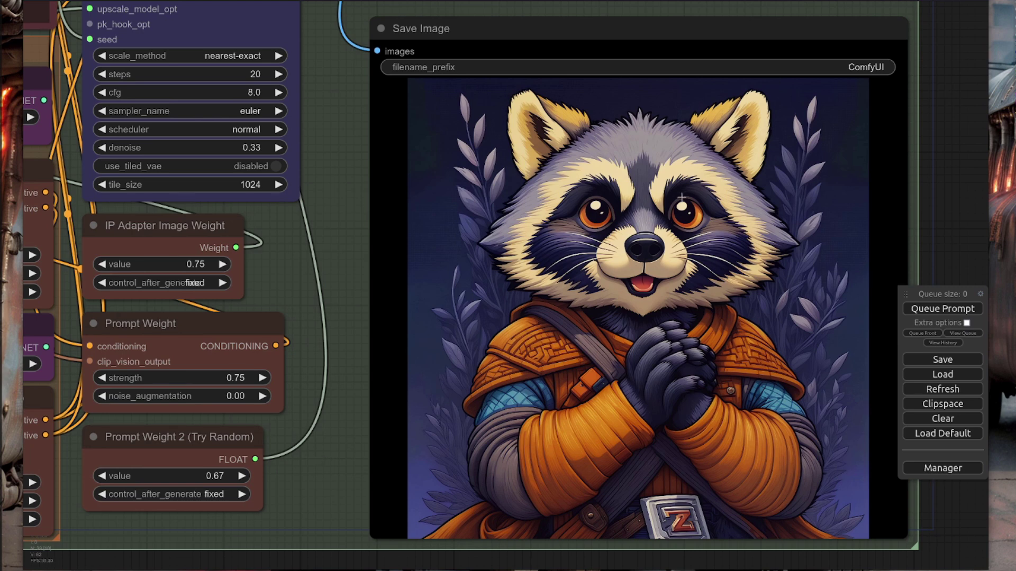
left_click_drag(339, 466, 464, 454)
scroll(685, 400, "down", 5)
scroll(297, 212, "up", 5)
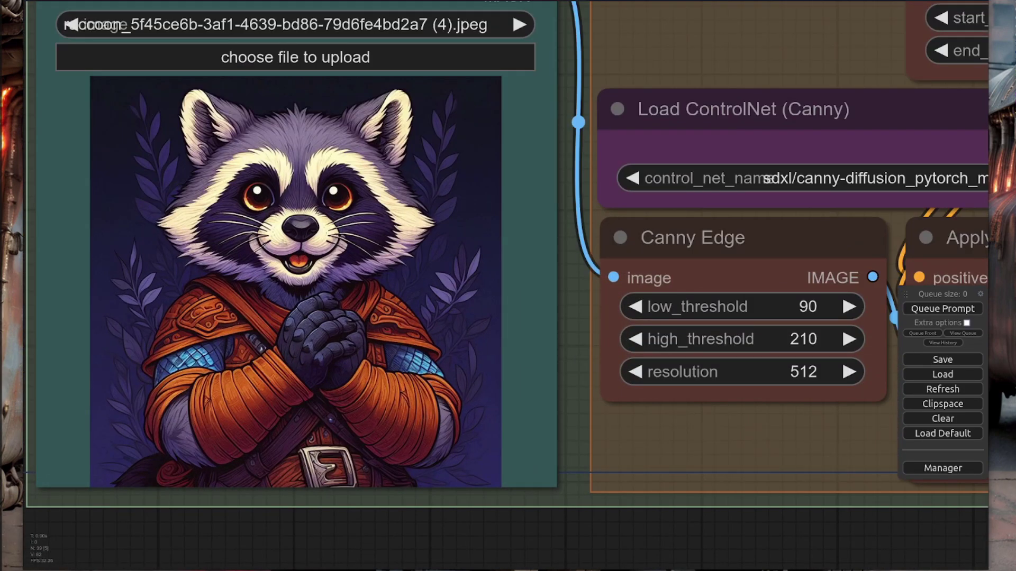
scroll(282, 269, "up", 5)
scroll(310, 252, "up", 3)
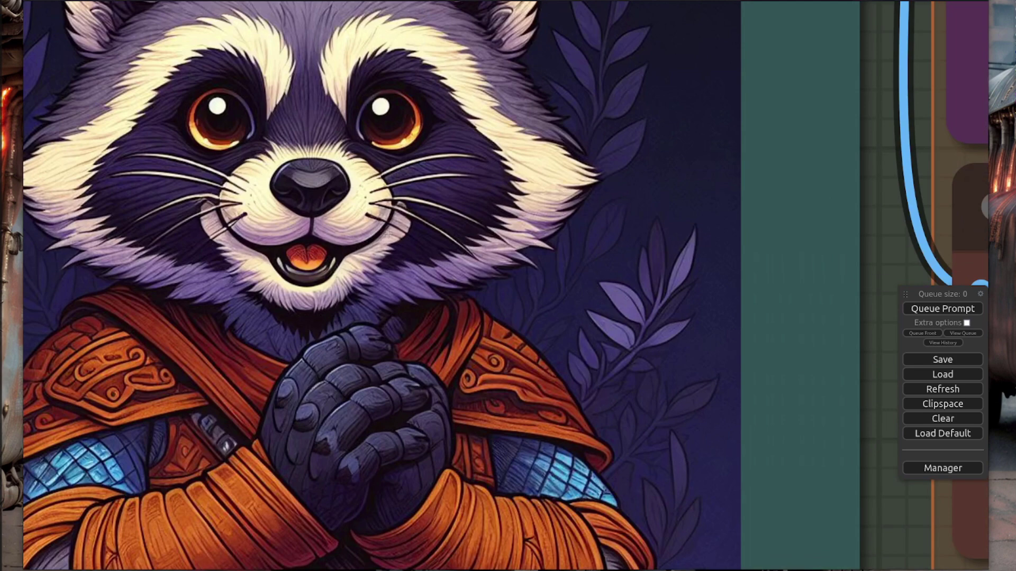
scroll(458, 295, "down", 12)
Look over the weight nodes and saved raccoon, then recentre the Things workflow group
left_click_drag(693, 503, 24, 482)
left_click_drag(651, 348, 256, 537)
scroll(621, 252, "up", 2)
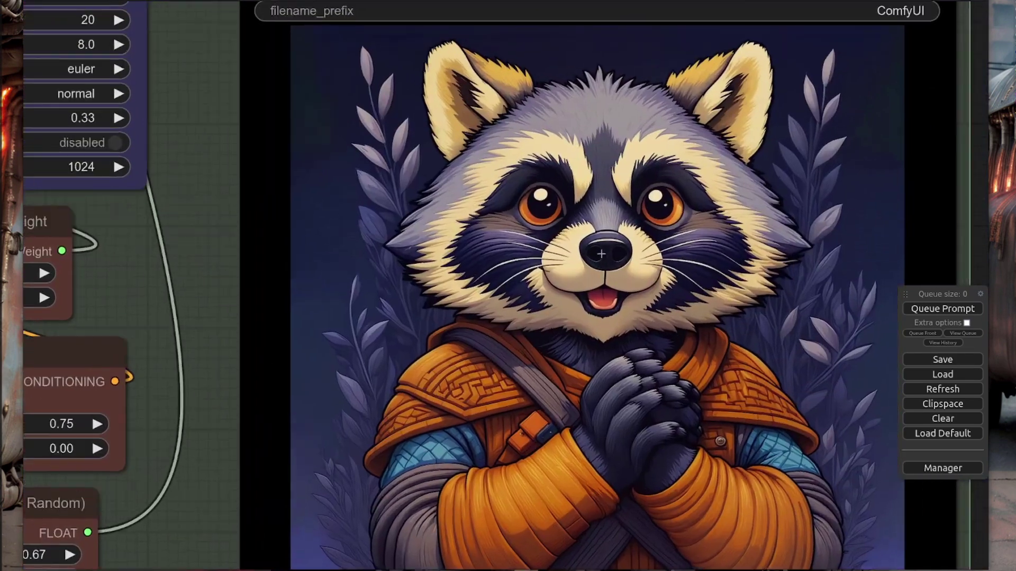
scroll(465, 260, "up", 5)
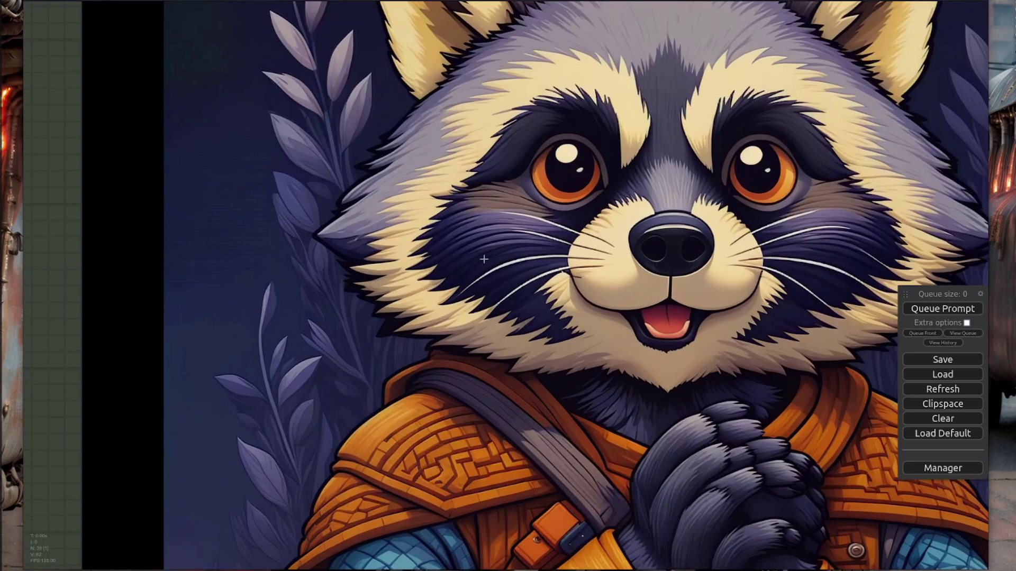
scroll(550, 307, "down", 9)
scroll(564, 319, "down", 7)
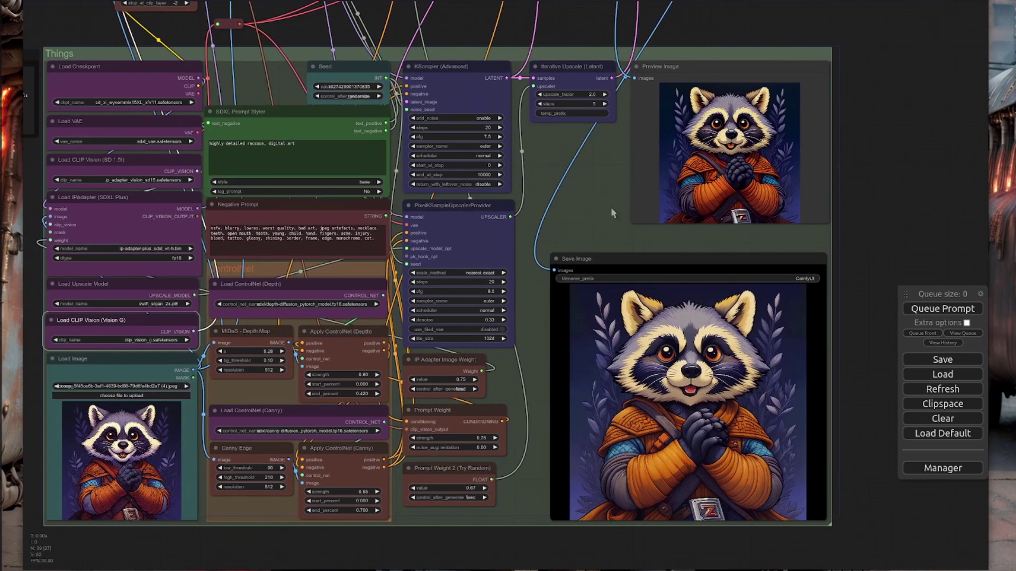
left_click_drag(611, 208, 638, 201)
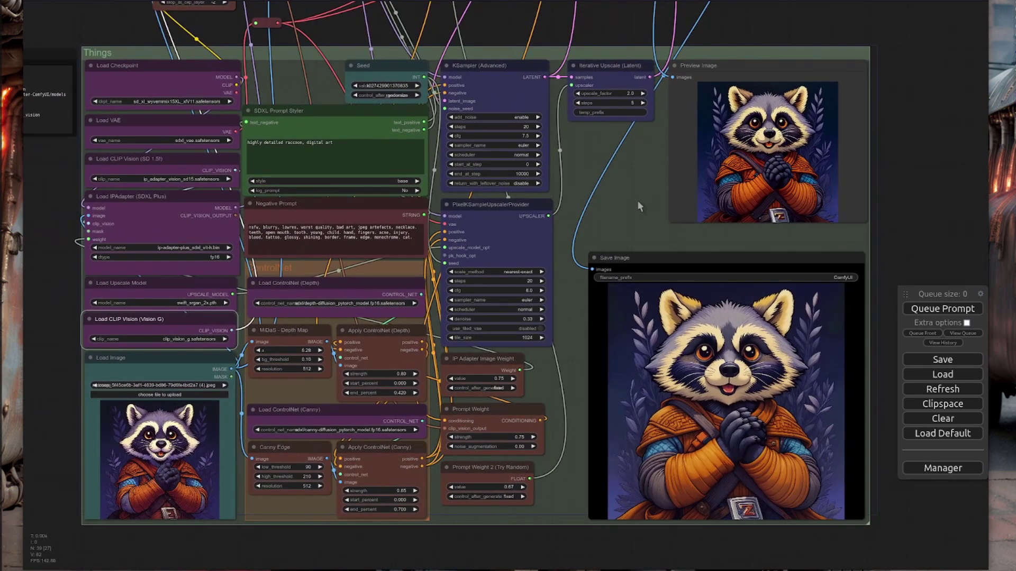
scroll(637, 200, "up", 3)
scroll(645, 177, "down", 2)
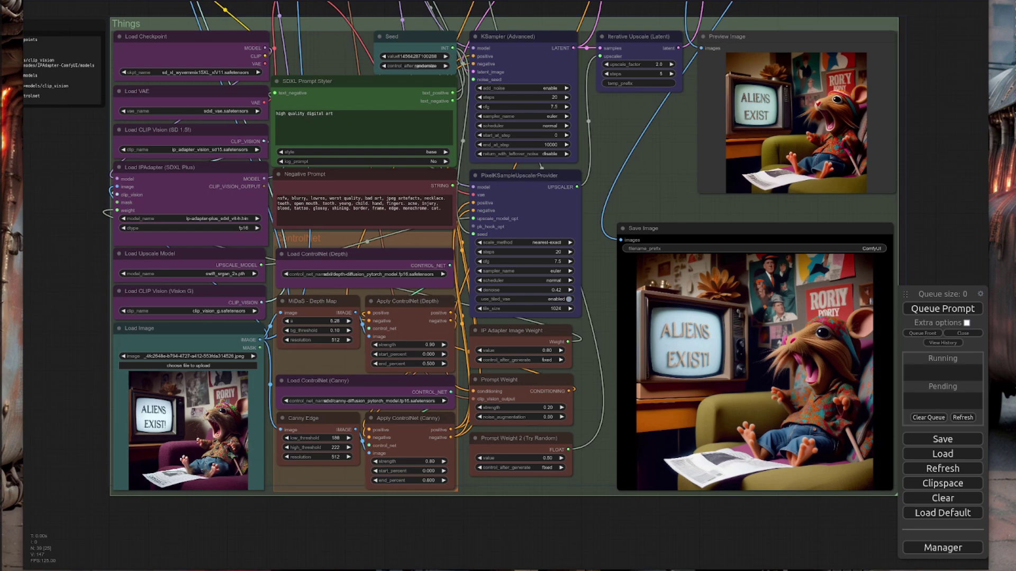
Zoom in on the top-hat rat input sketch, then pan to the ControlNet and weight nodes
scroll(479, 458, "up", 5)
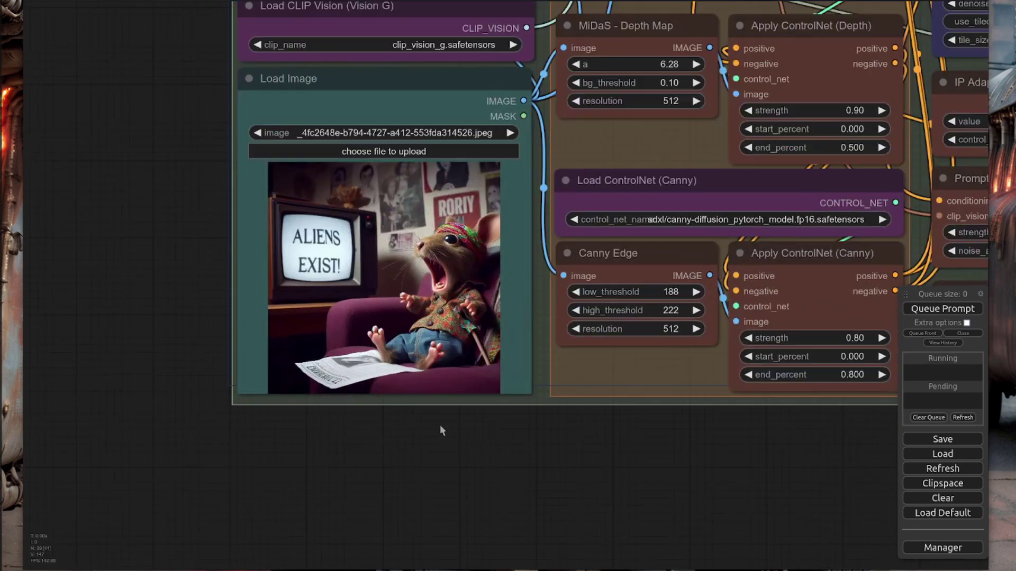
scroll(439, 423, "up", 5)
left_click_drag(440, 418, 567, 528)
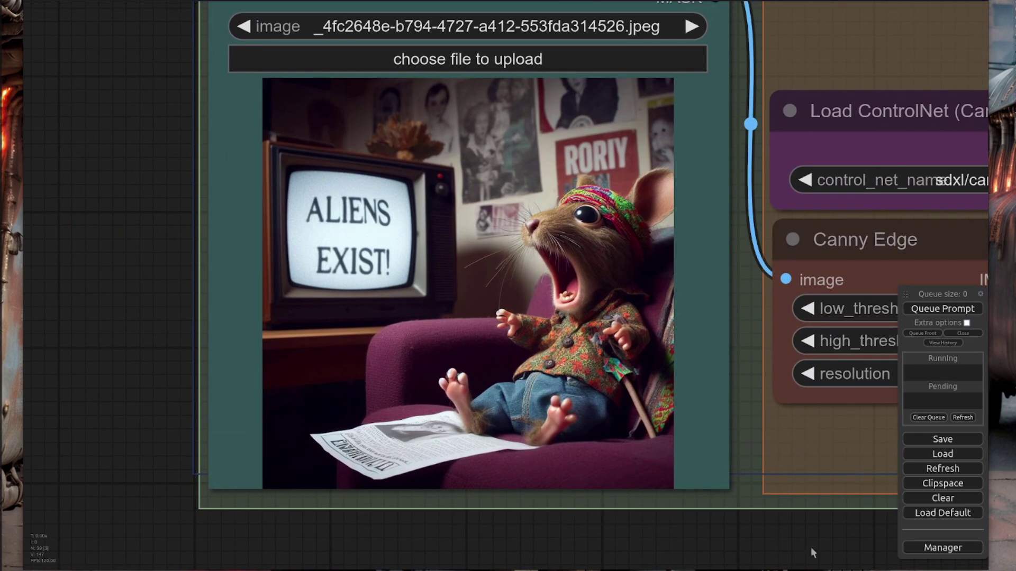
scroll(809, 545, "down", 3)
scroll(808, 532, "down", 1)
left_click_drag(793, 535, 307, 529)
left_click_drag(737, 440, 385, 474)
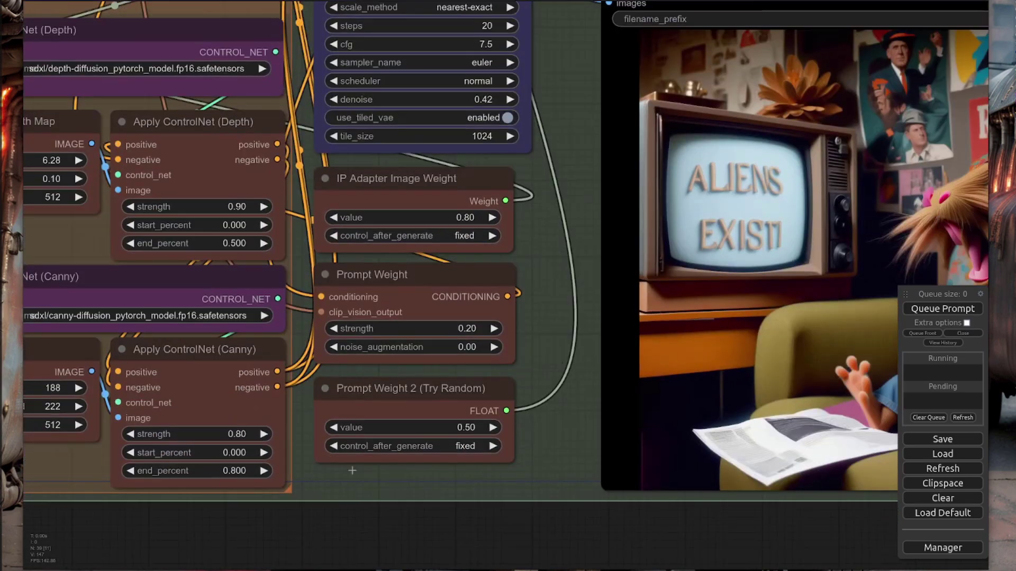
Pan across the generated TV scene and negative prompt nodes, then recentre the full workflow
left_click_drag(756, 521, 483, 535)
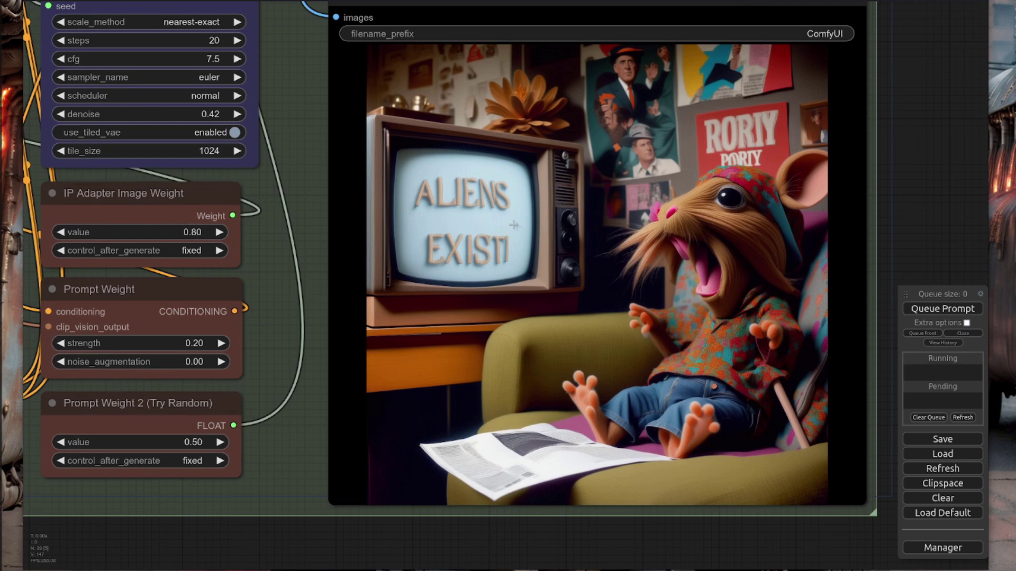
scroll(513, 241, "down", 3)
left_click_drag(538, 545, 864, 569)
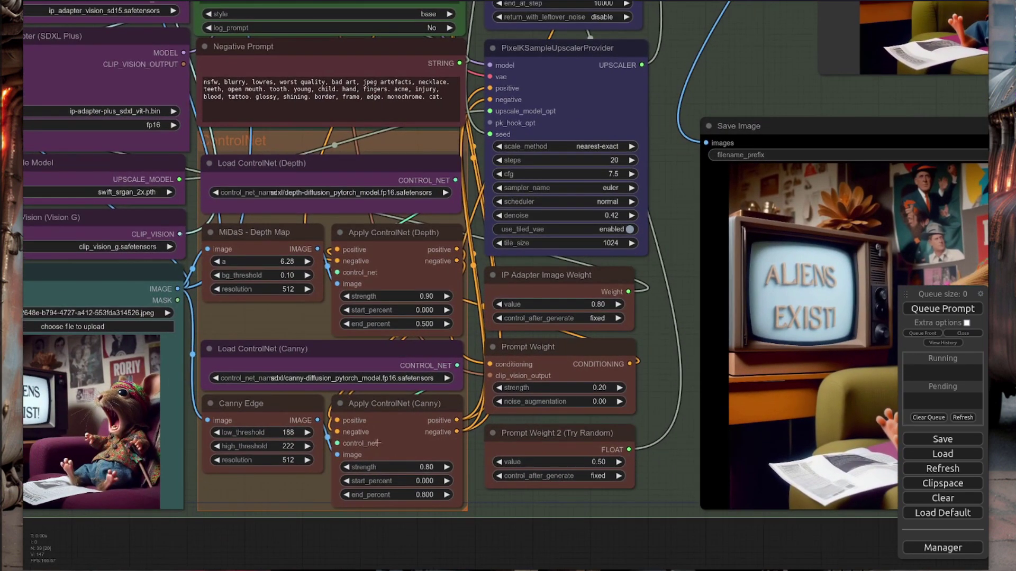
scroll(802, 500, "down", 2)
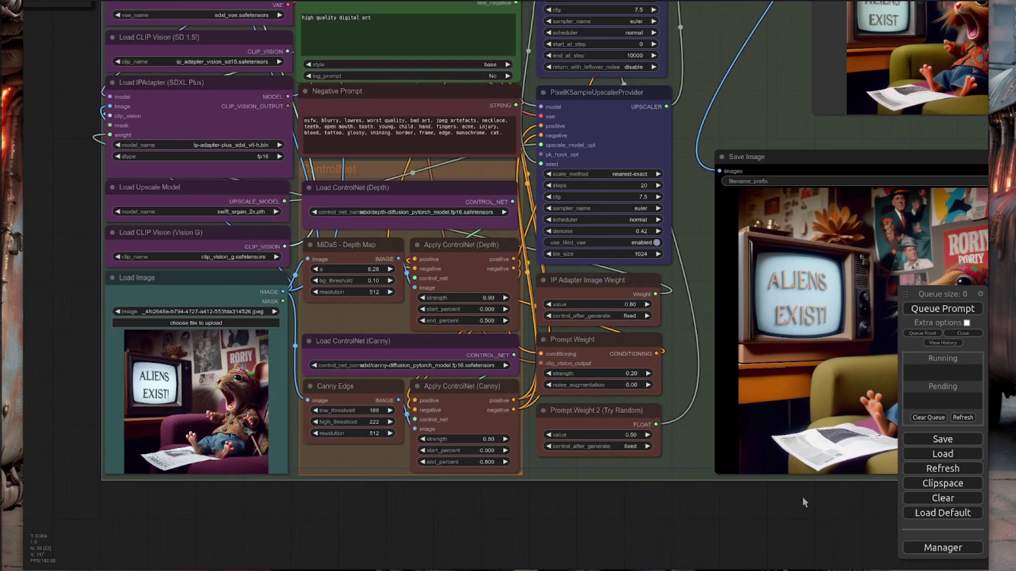
scroll(802, 503, "down", 1)
left_click_drag(784, 502, 690, 510)
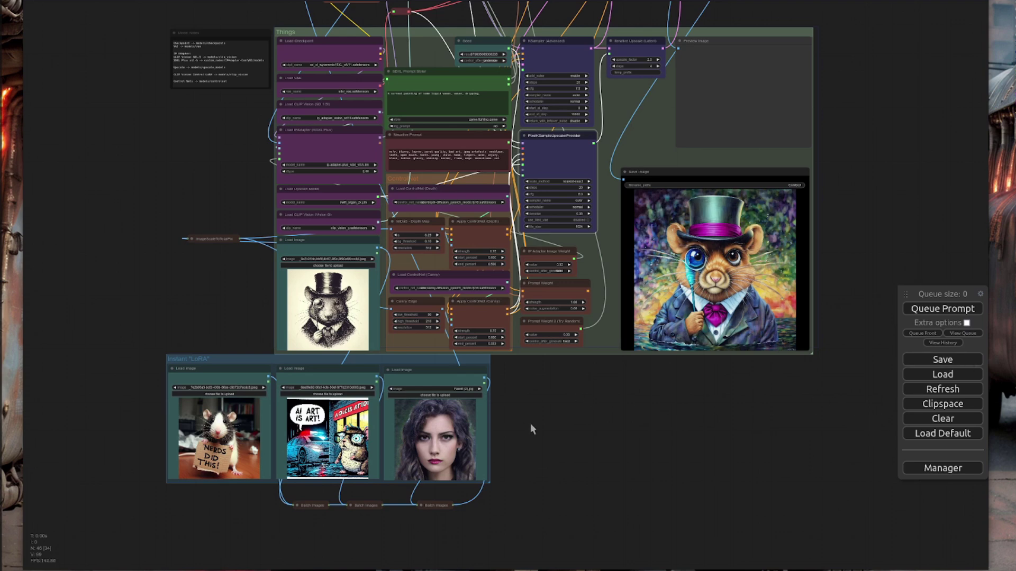
left_click_drag(536, 393, 565, 430)
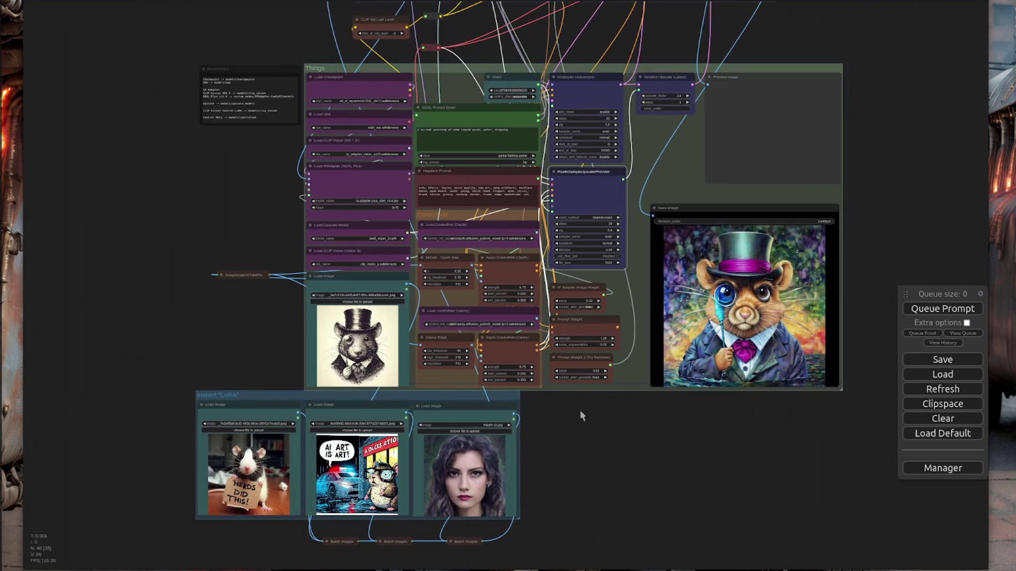
scroll(579, 410, "up", 10)
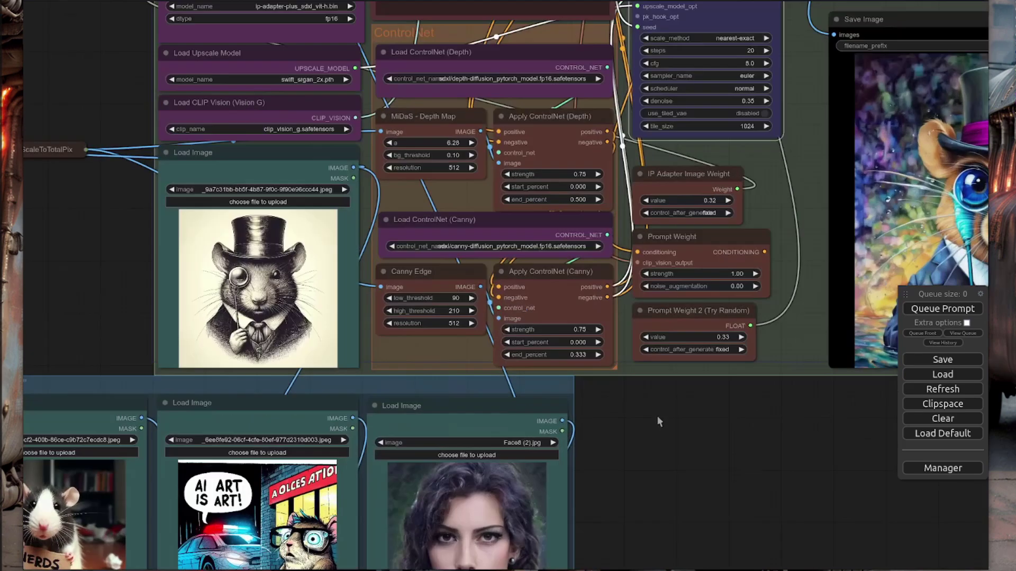
left_click_drag(658, 422, 778, 431)
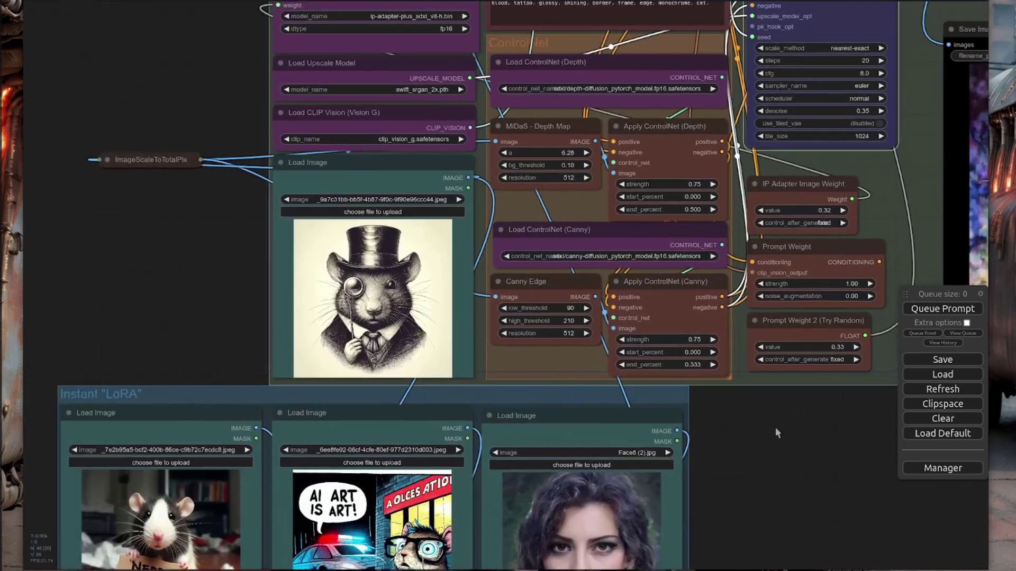
scroll(778, 430, "up", 3)
scroll(356, 229, "up", 2)
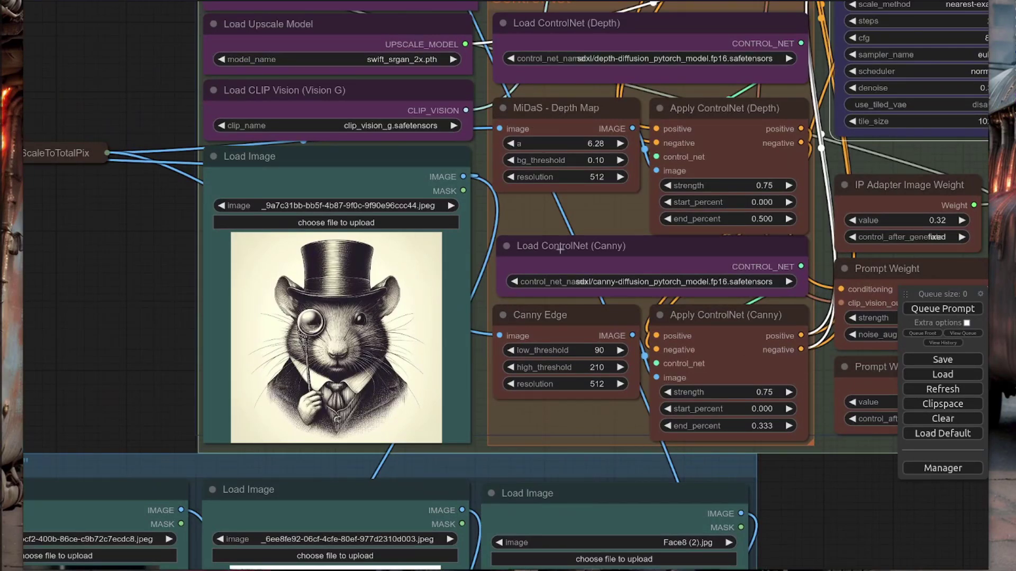
scroll(169, 303, "down", 3)
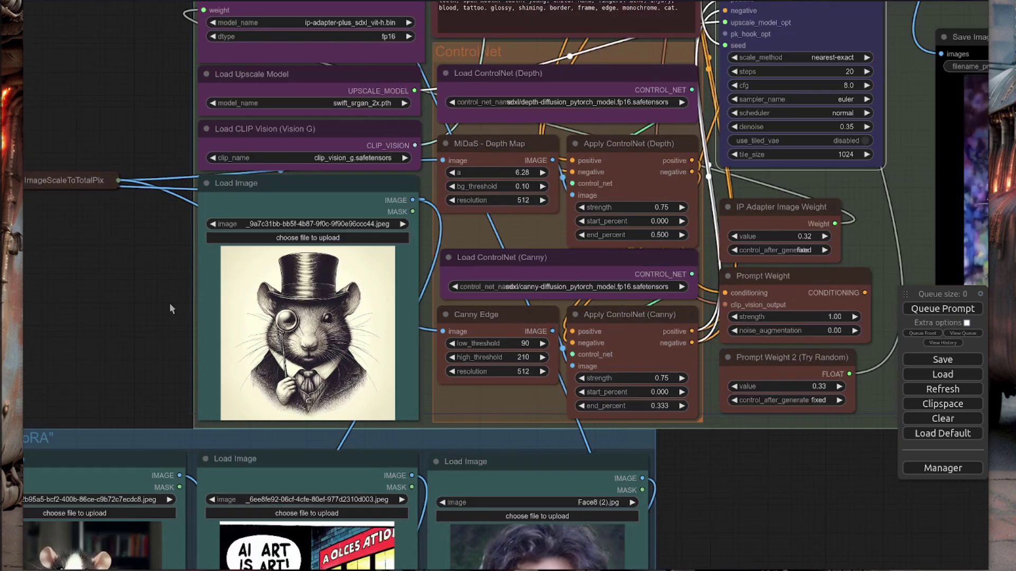
left_click_drag(170, 303, 166, 374)
scroll(166, 374, "up", 1)
right_click(516, 120)
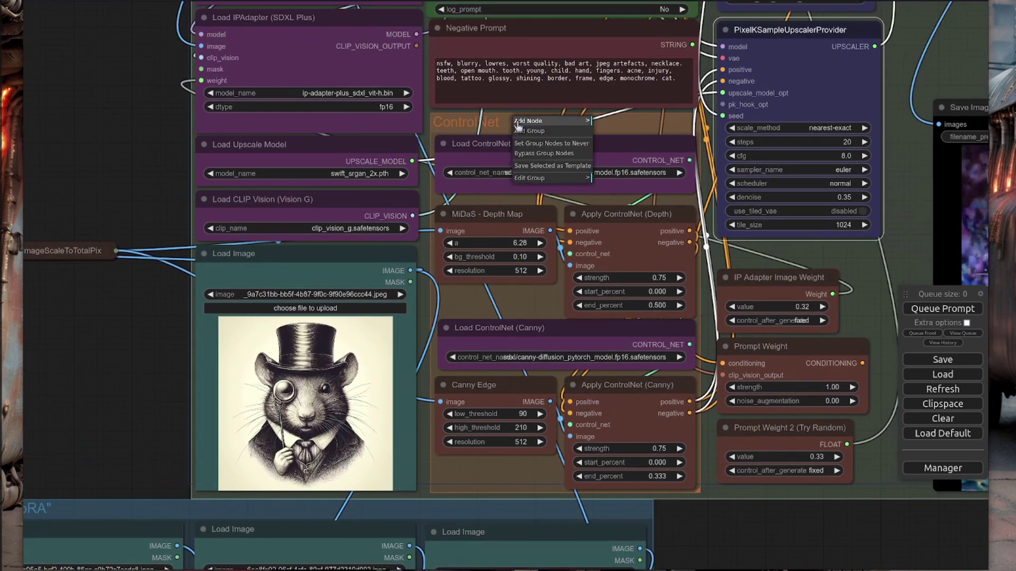
left_click(553, 158)
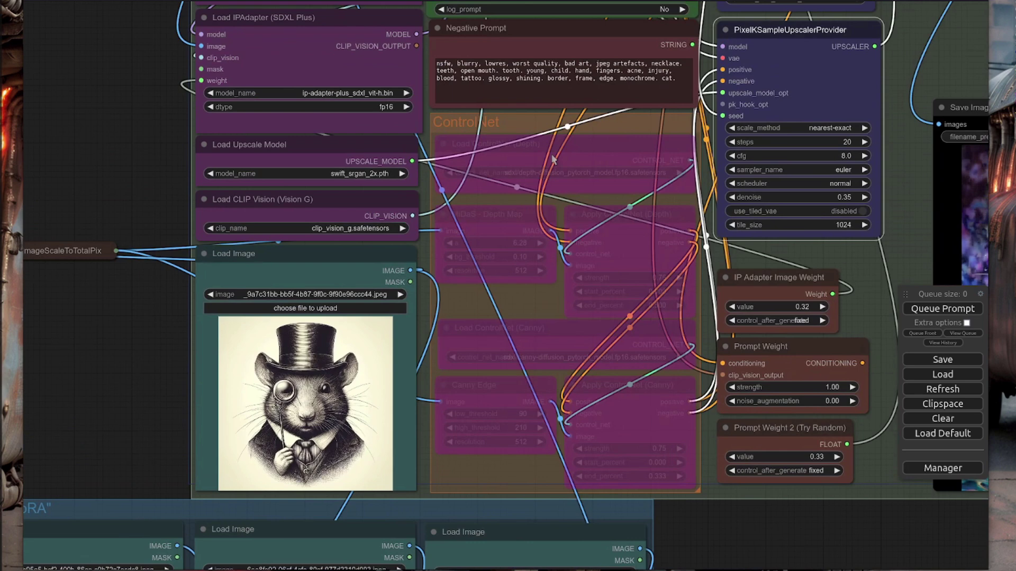
key("ctrl+b")
left_click_drag(796, 562, 930, 227)
scroll(855, 249, "down", 3)
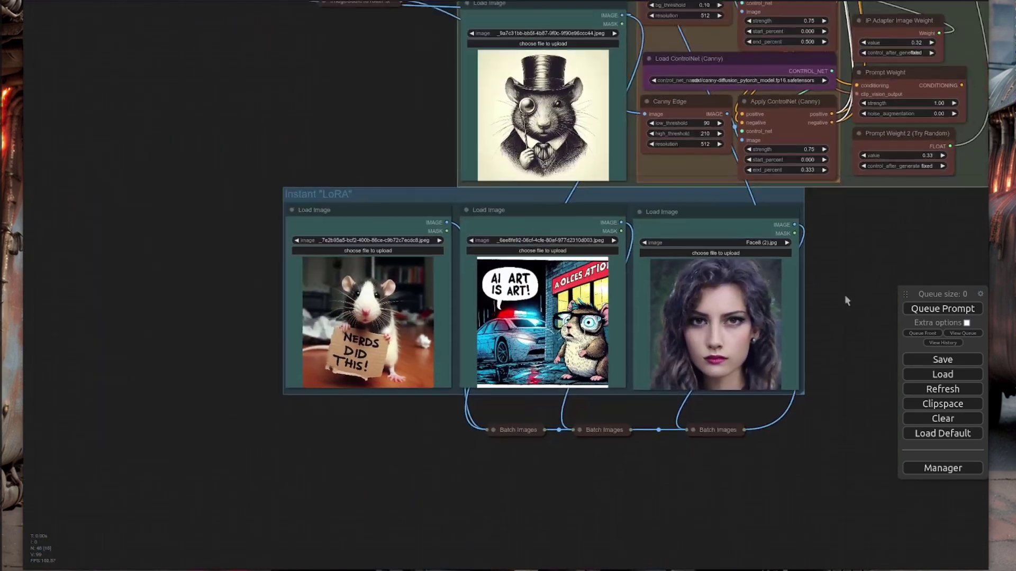
left_click_drag(843, 296, 742, 395)
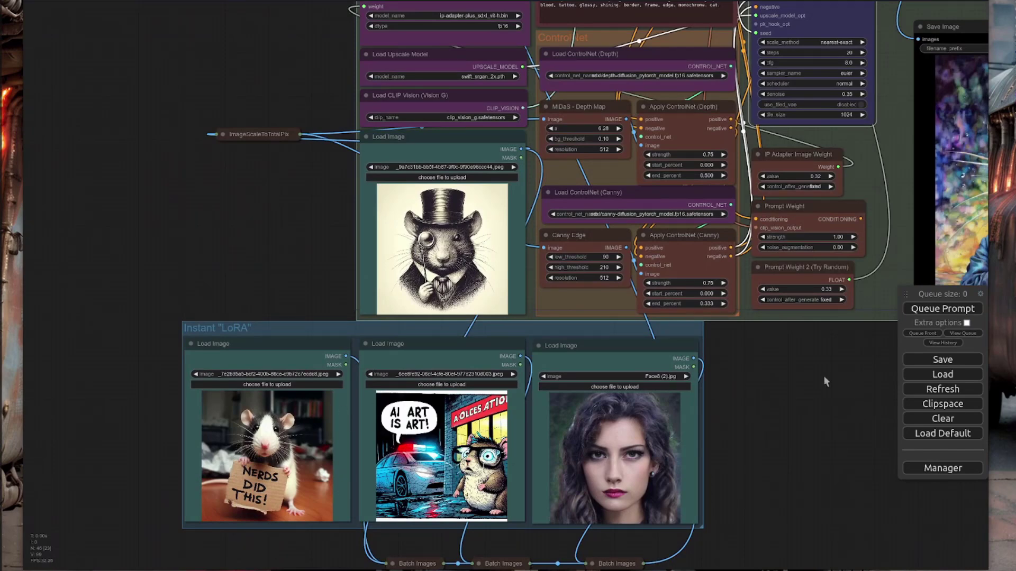
left_click_drag(823, 377, 795, 570)
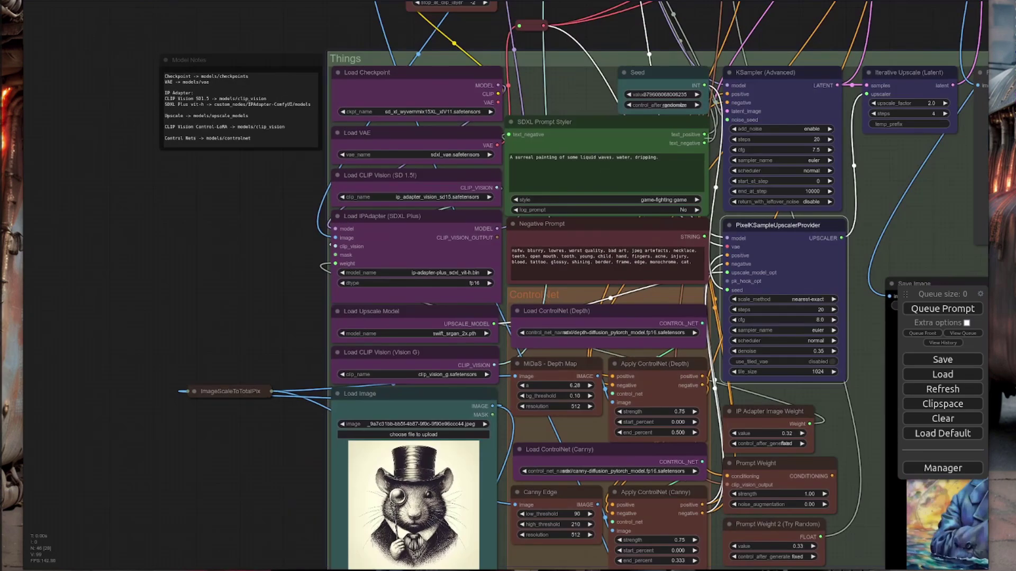
scroll(561, 90, "up", 7)
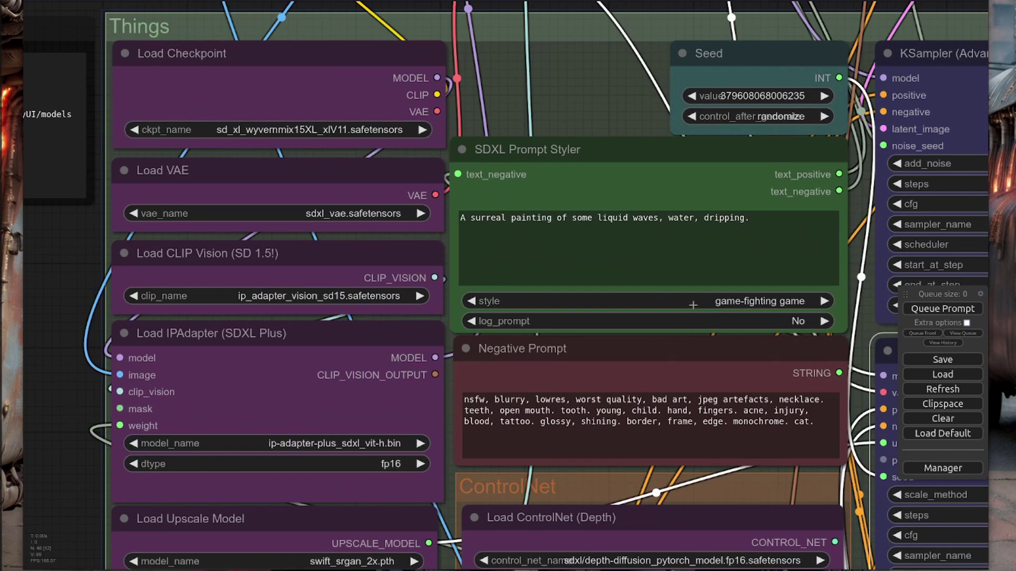
scroll(605, 85, "down", 7)
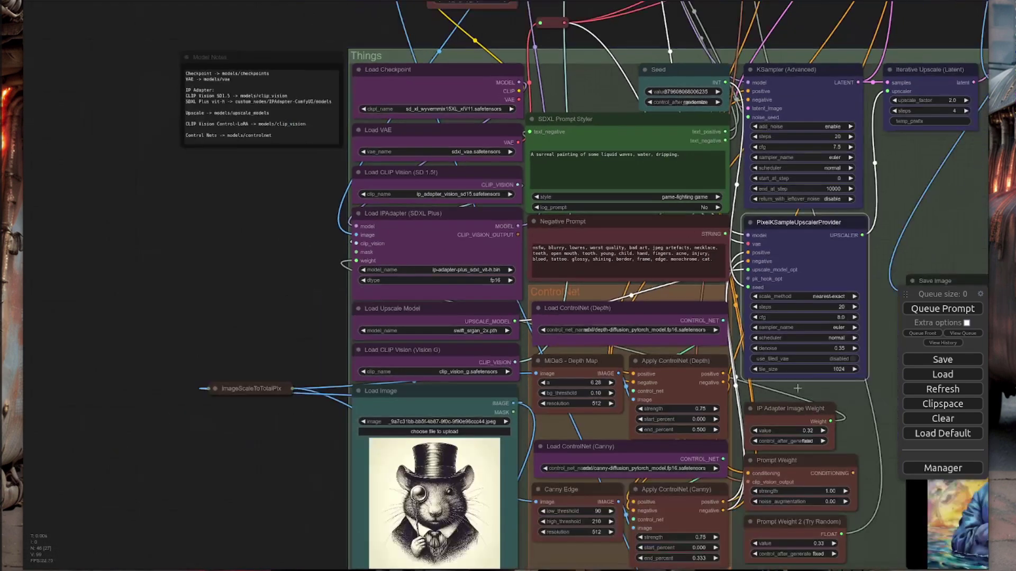
scroll(748, 329, "up", 5)
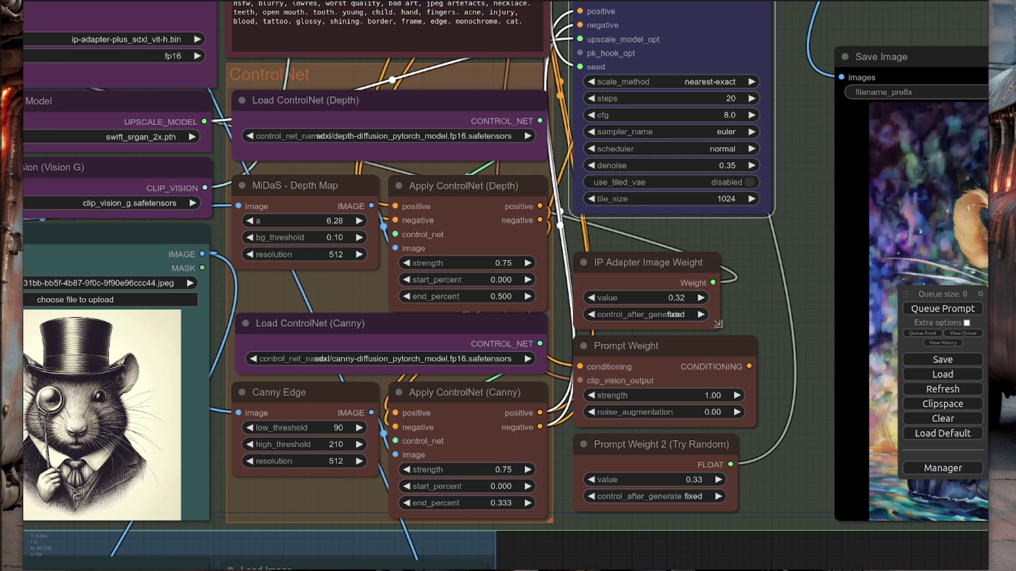
Widen the IP Adapter Image Weight node and set Prompt Weight 2 to randomize after generation
left_click_drag(718, 326, 753, 327)
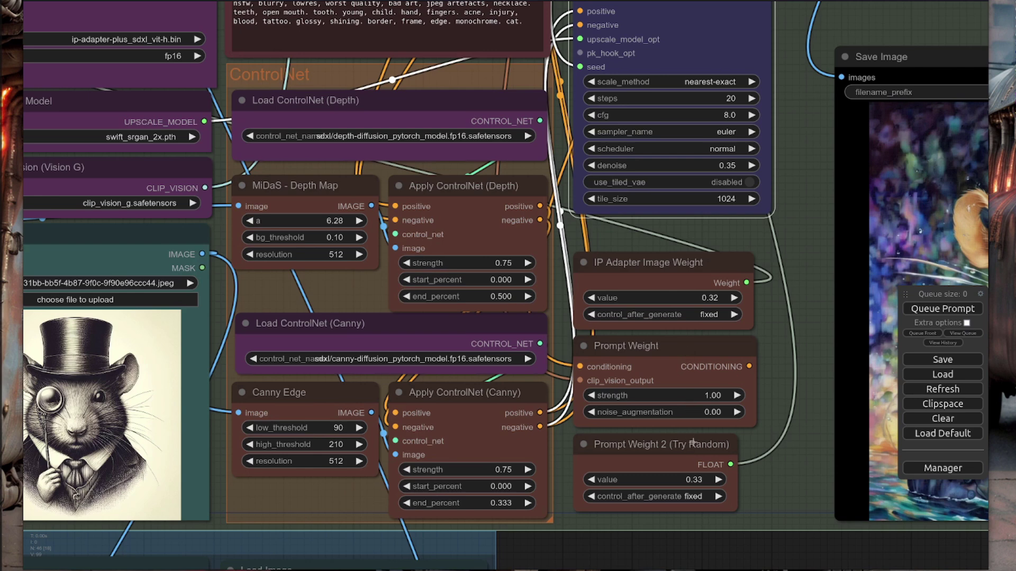
left_click(693, 496)
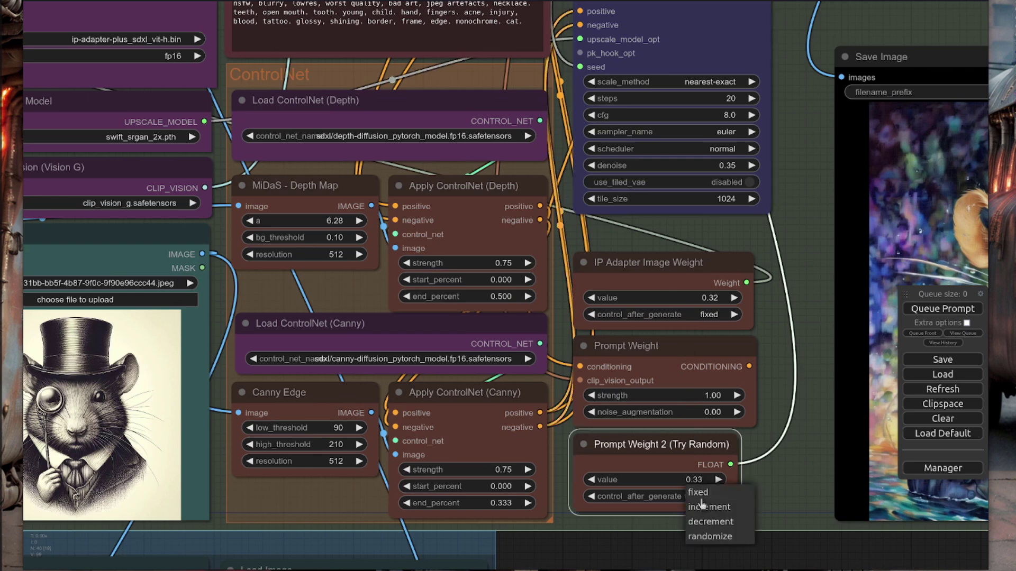
left_click(720, 537)
Zoom and recentre the workflow beside the newly rendered colourful top-hat rat
scroll(789, 493, "down", 3)
scroll(640, 491, "up", 2)
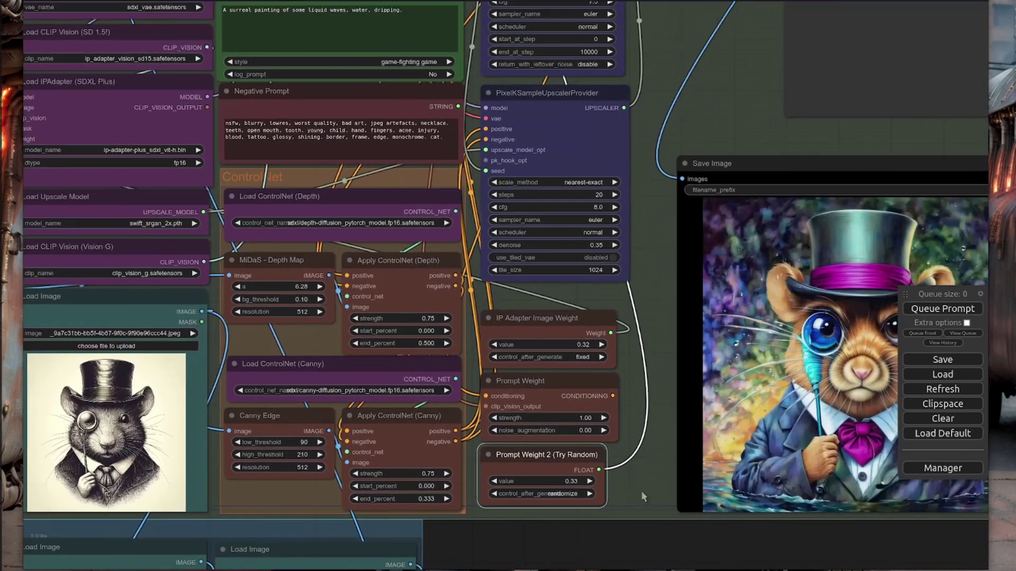
scroll(640, 491, "down", 2)
scroll(593, 503, "up", 1)
left_click_drag(593, 503, 554, 509)
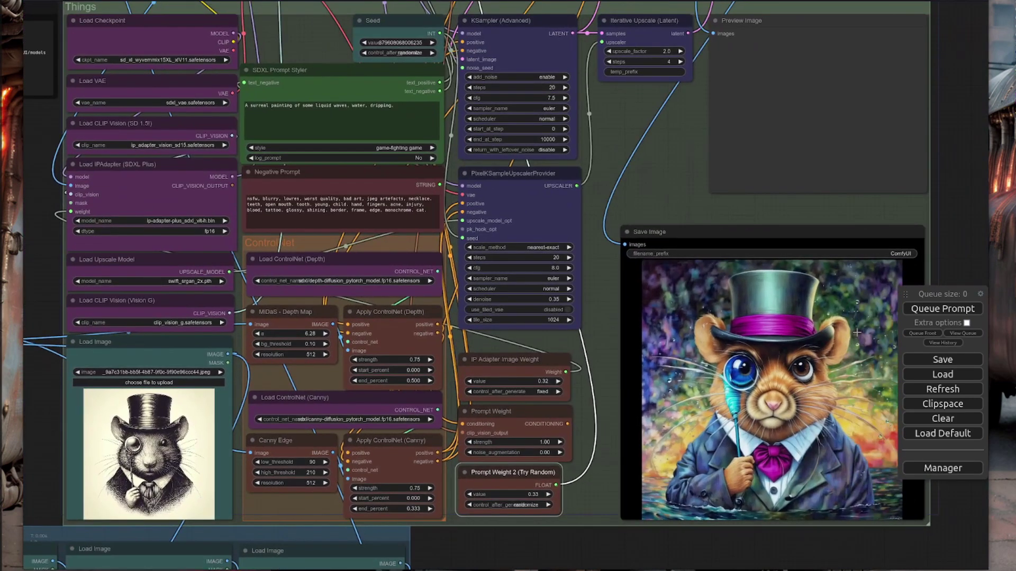